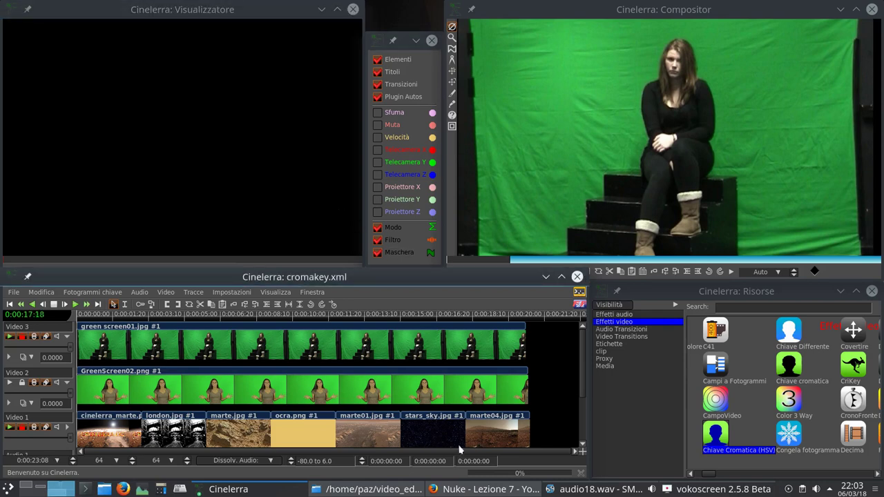
- Switch to Firefox, close the two Nuke tutorial tabs, and return to the Cinelerra project
left_click(470, 494)
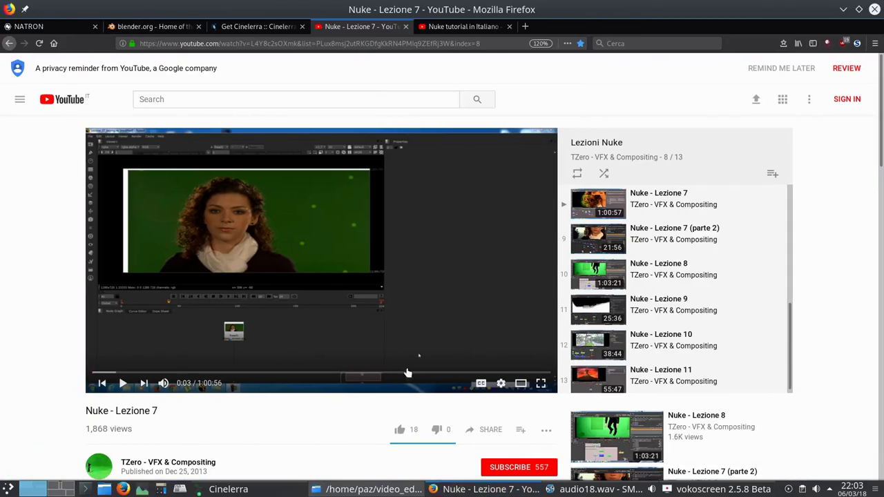
left_click(406, 27)
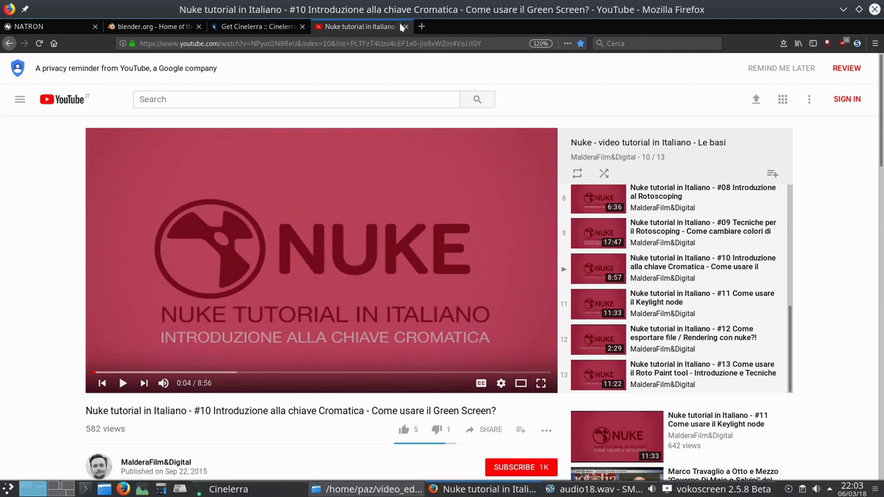
left_click(406, 27)
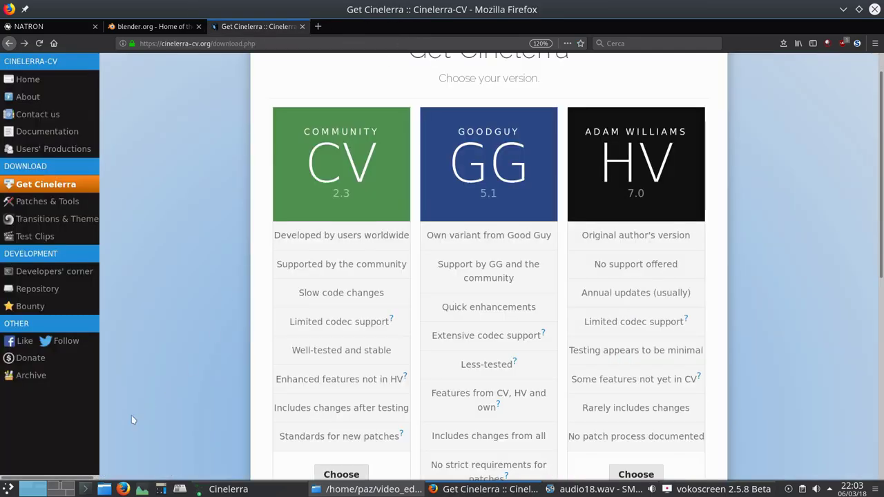
left_click(66, 489)
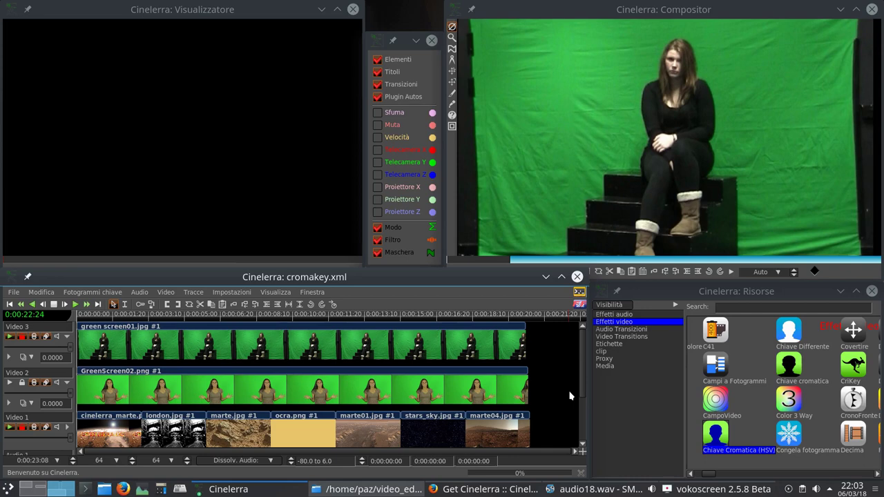
- Browse the video effects library from the first effects through the F_ filters and back to the chroma key effects
left_click(583, 141)
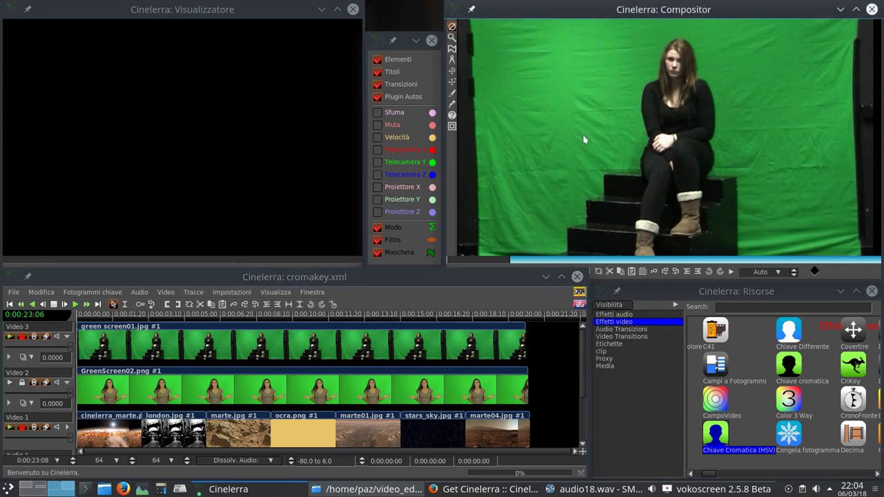
left_click(640, 409)
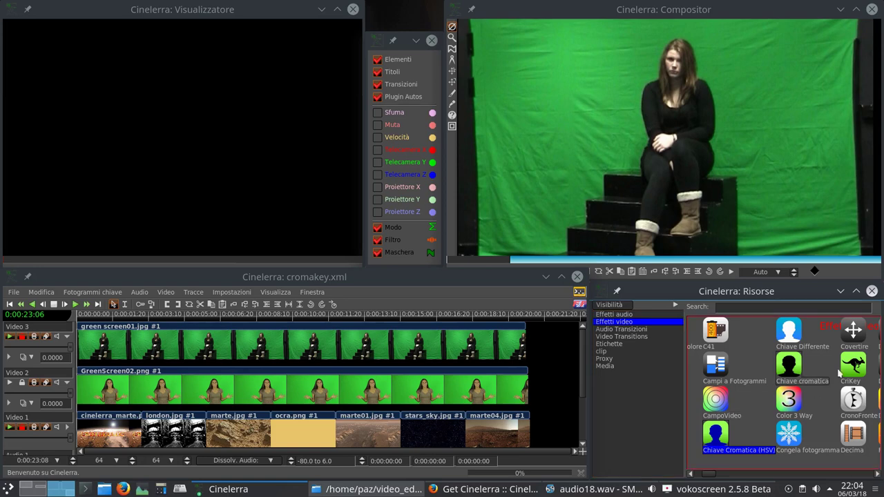
left_click(816, 231)
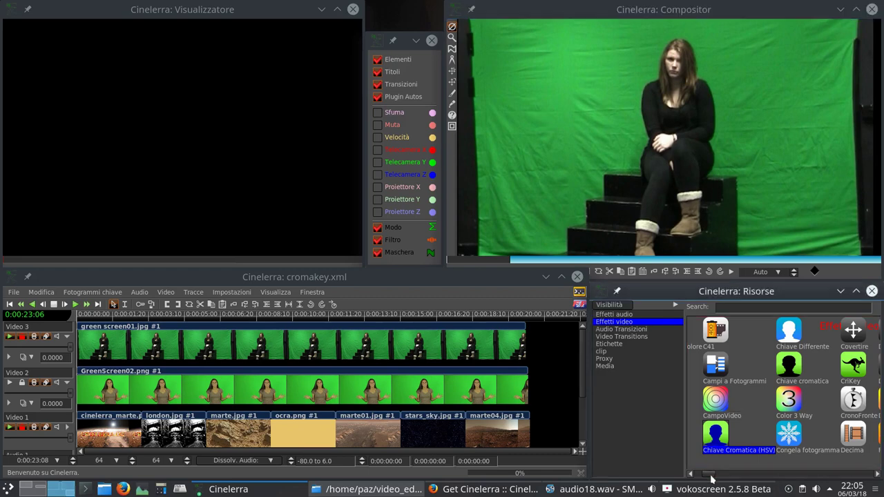
left_click_drag(711, 475, 695, 484)
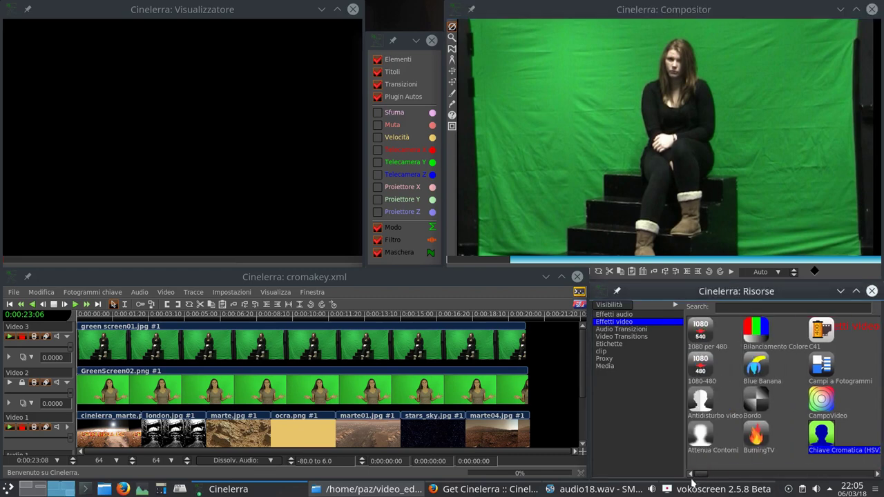
left_click(701, 414)
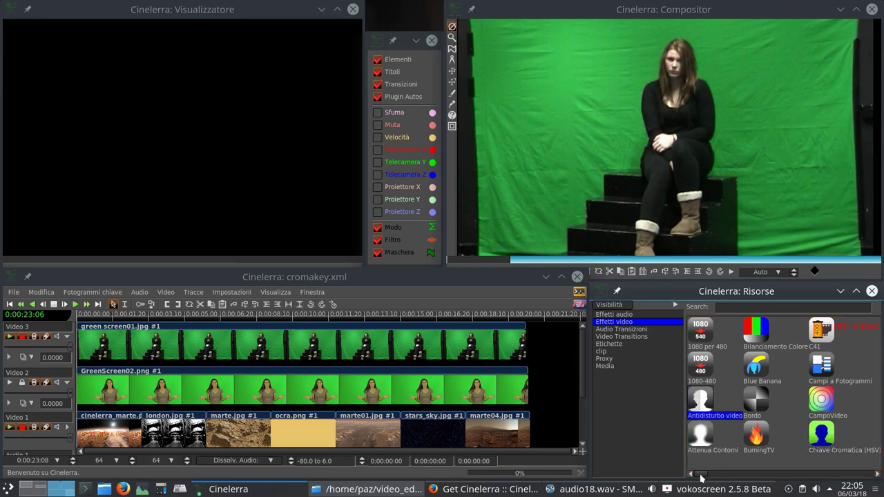
left_click_drag(701, 476, 721, 477)
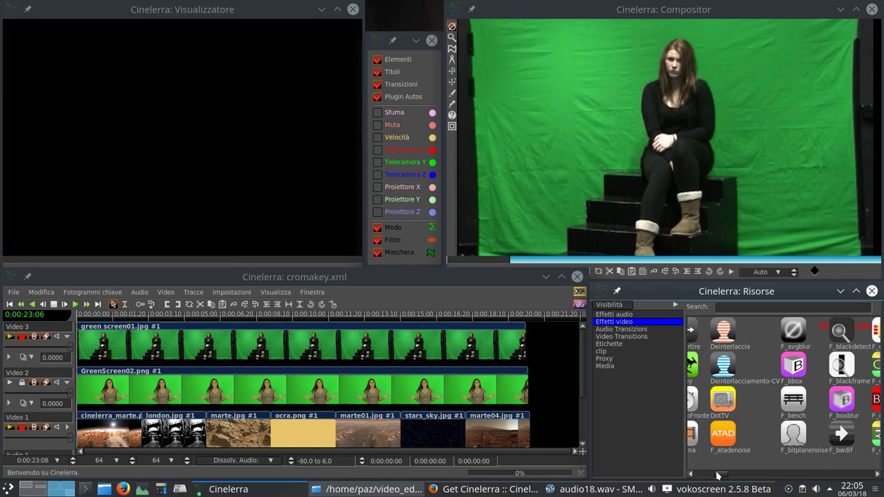
left_click(748, 431)
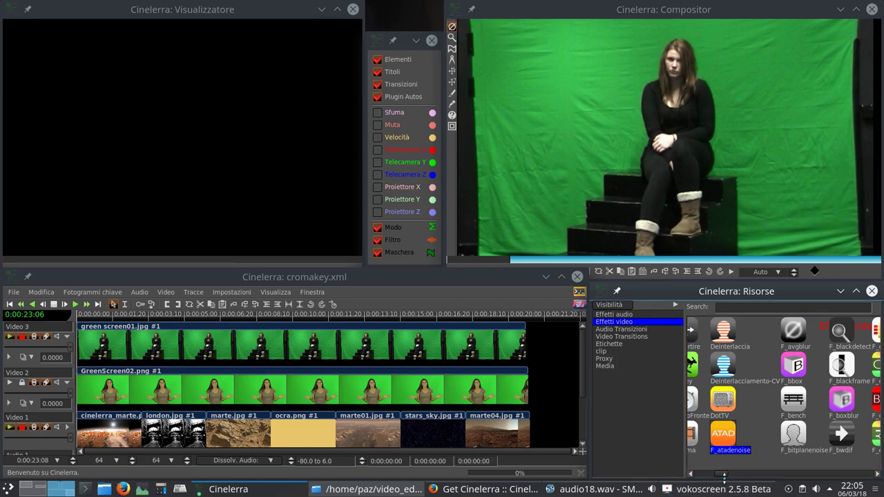
left_click_drag(724, 480, 761, 476)
left_click(764, 442)
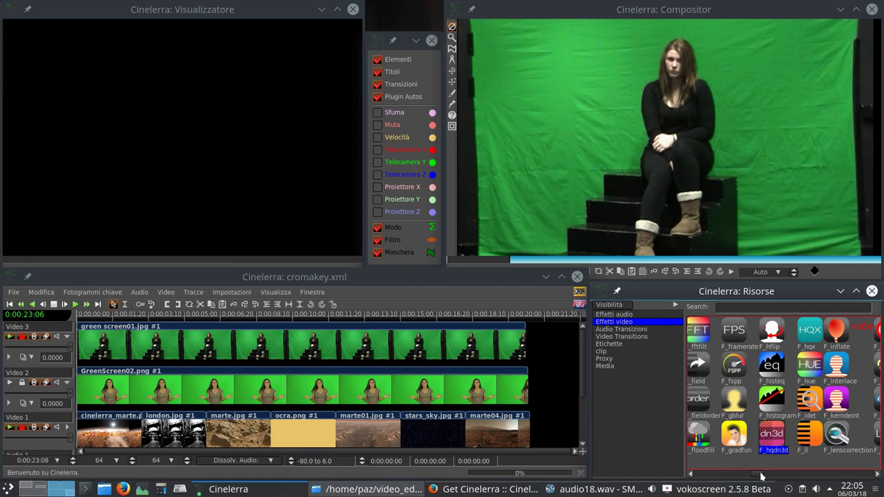
left_click_drag(761, 475, 713, 475)
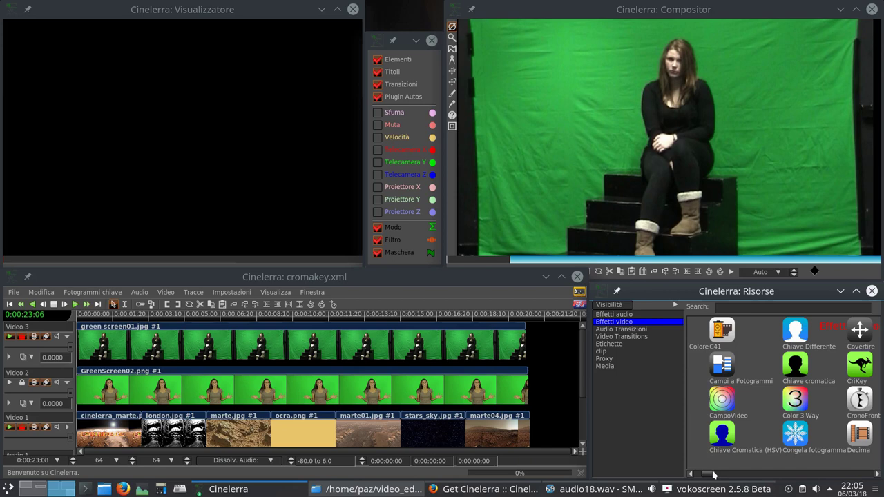
- Examine the project's render options and close them without rendering
left_click(15, 293)
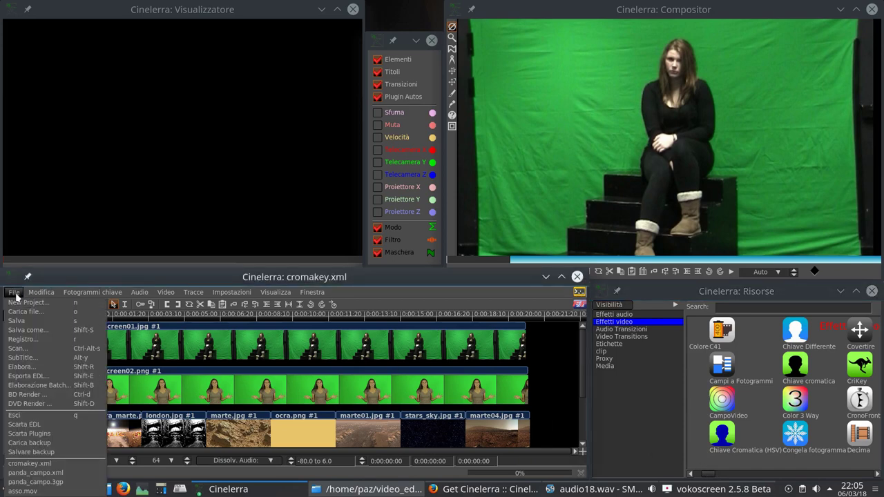
left_click(20, 367)
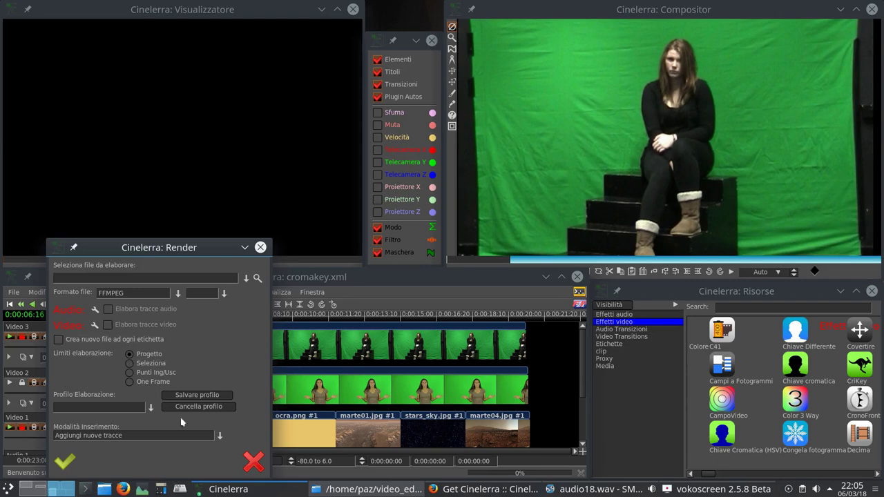
left_click(255, 464)
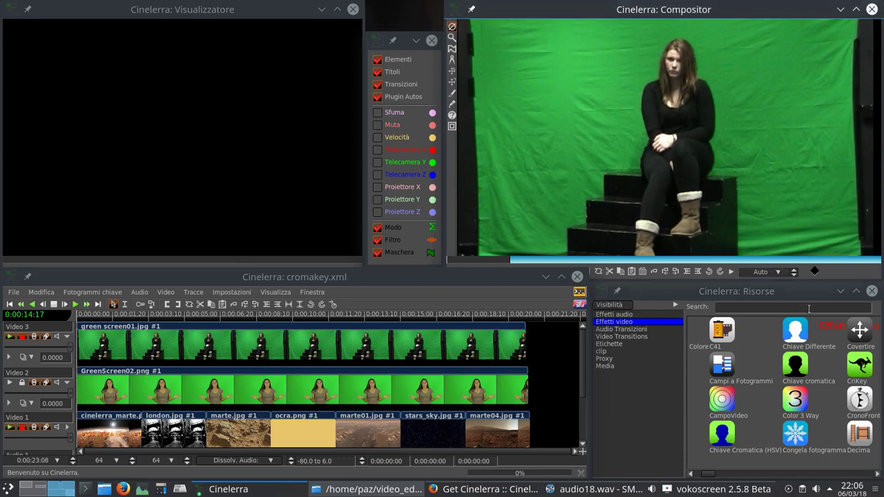
- Look over the keying effects CriKey, Blue Banana and Chiave Cromatica (HSV) in the video effects library
left_click(853, 366)
left_click(860, 366)
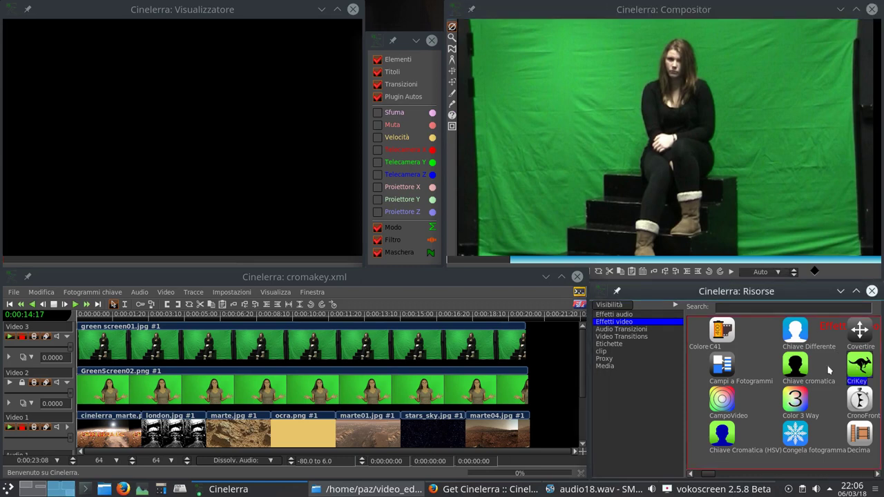
left_click(546, 224)
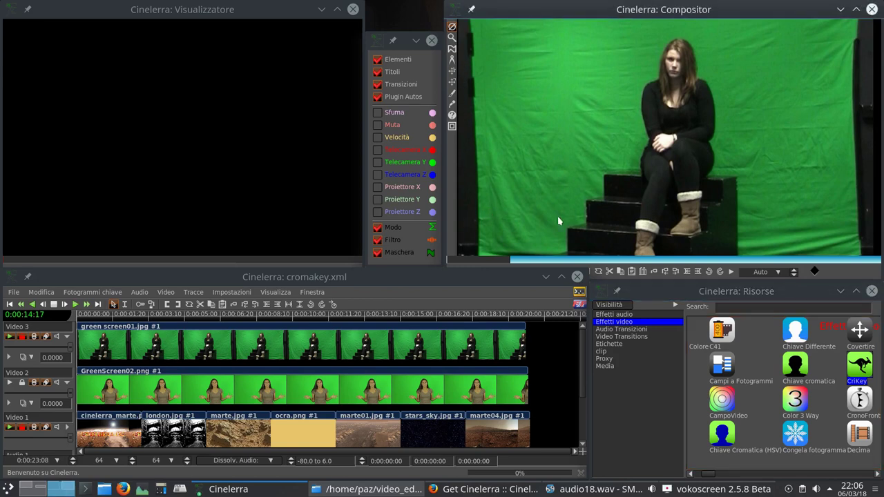
scroll(748, 384, "up", 2)
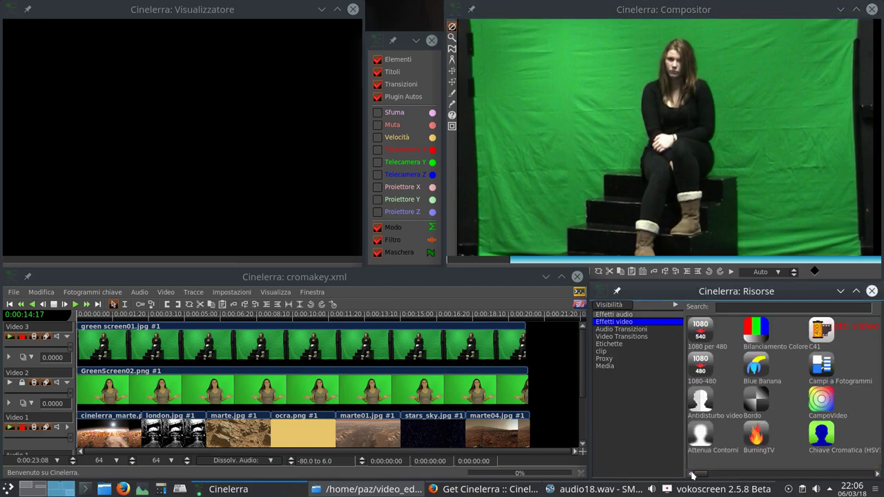
left_click(757, 380)
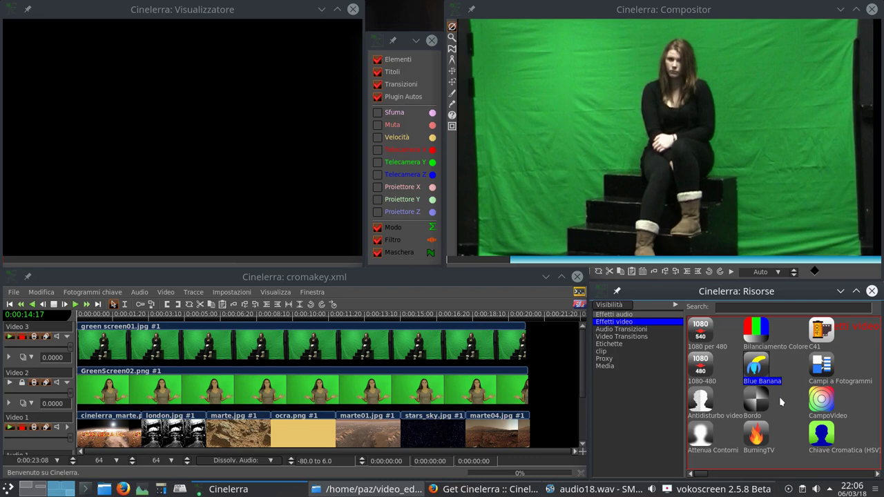
left_click(822, 439)
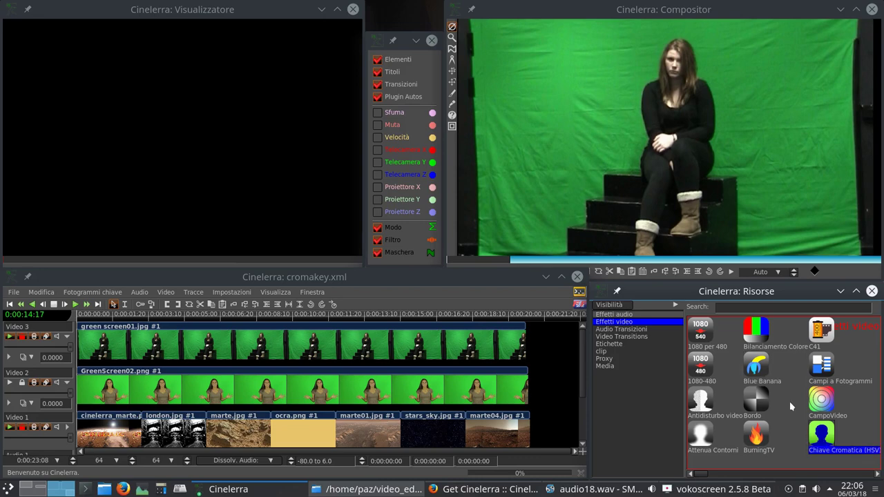
- Sample the green backdrop's colour at several light and shadowed spots with the colour picker, and close its readout
left_click(452, 105)
left_click(452, 115)
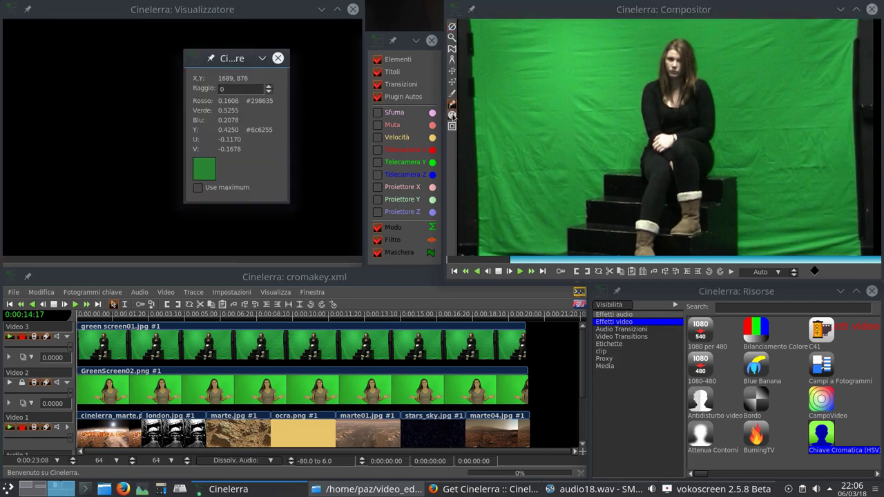
left_click(561, 75)
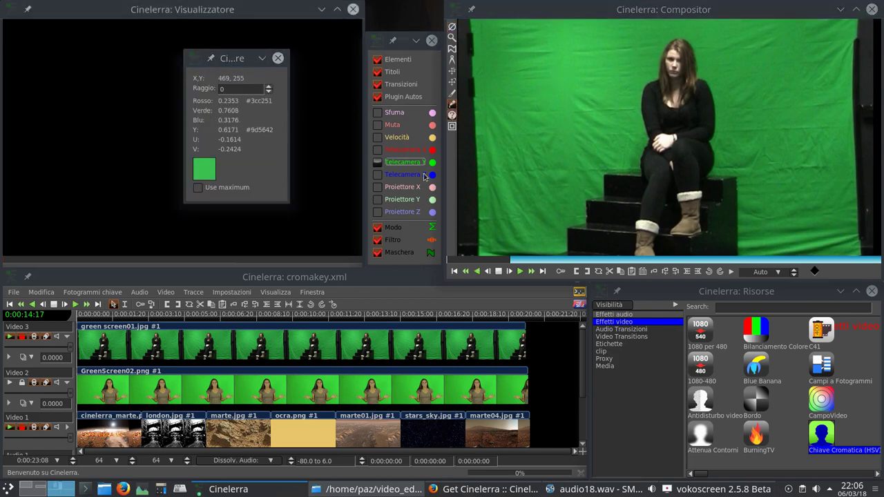
left_click(536, 226)
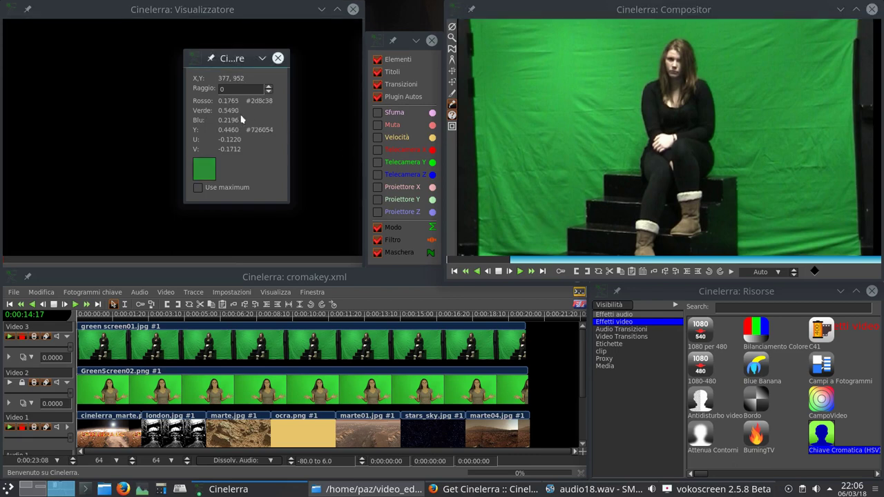
left_click(757, 76)
left_click(810, 230)
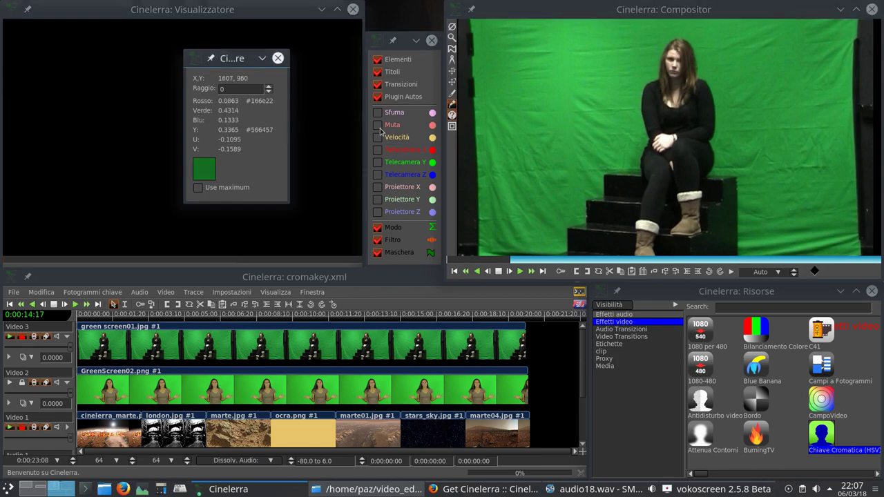
left_click(812, 177)
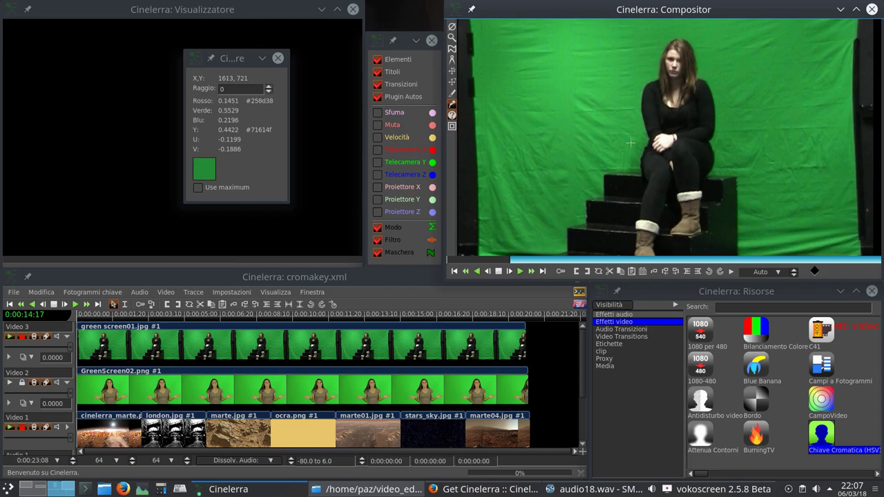
left_click(758, 196)
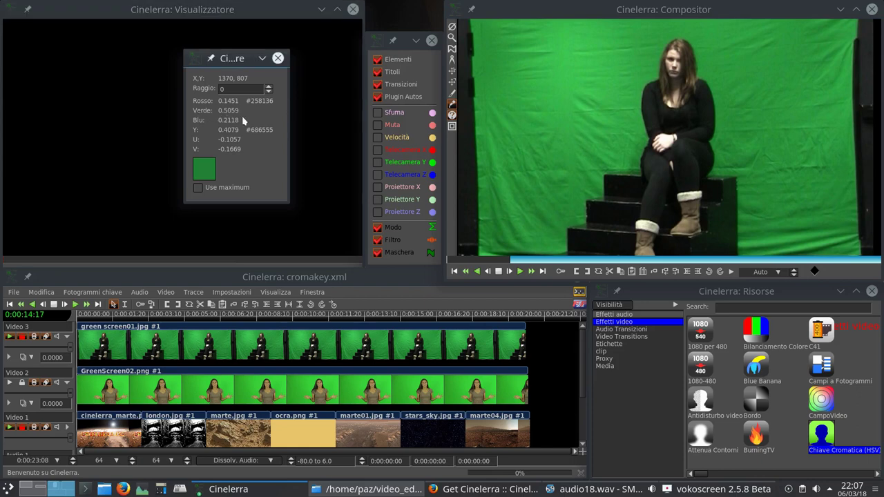
left_click(278, 59)
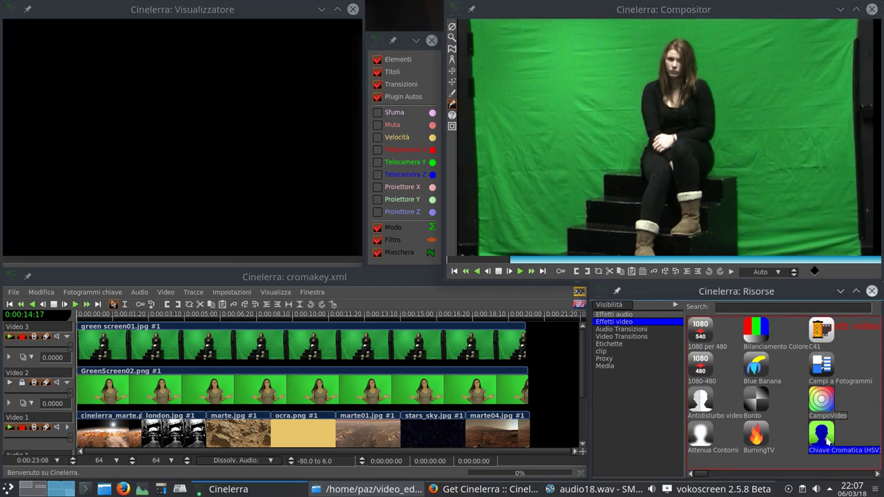
- Apply Chiave Cromatica (HSV) to the green screen01.jpg clip on Video 3, open its settings and reset its parameters
left_click_drag(827, 441, 405, 348)
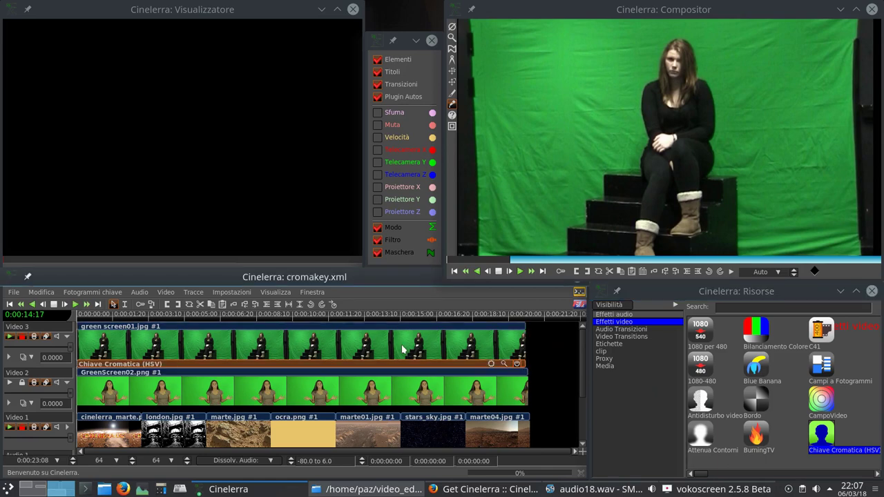
left_click(503, 364)
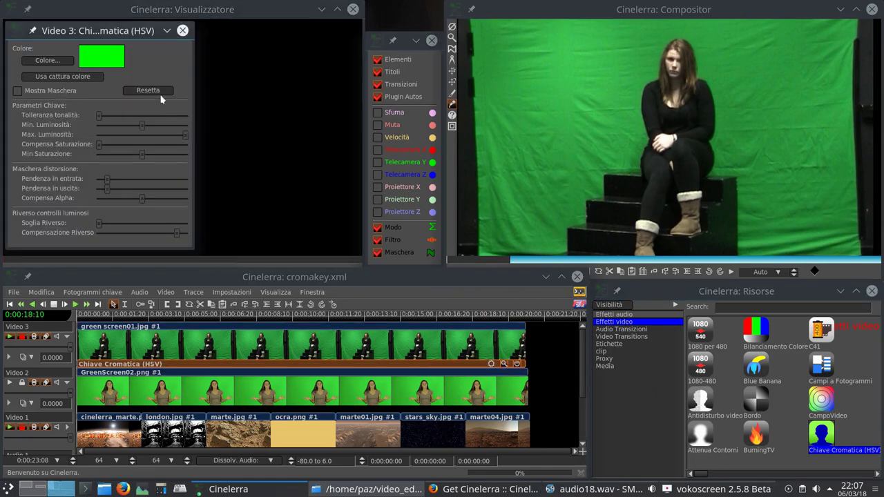
left_click(154, 92)
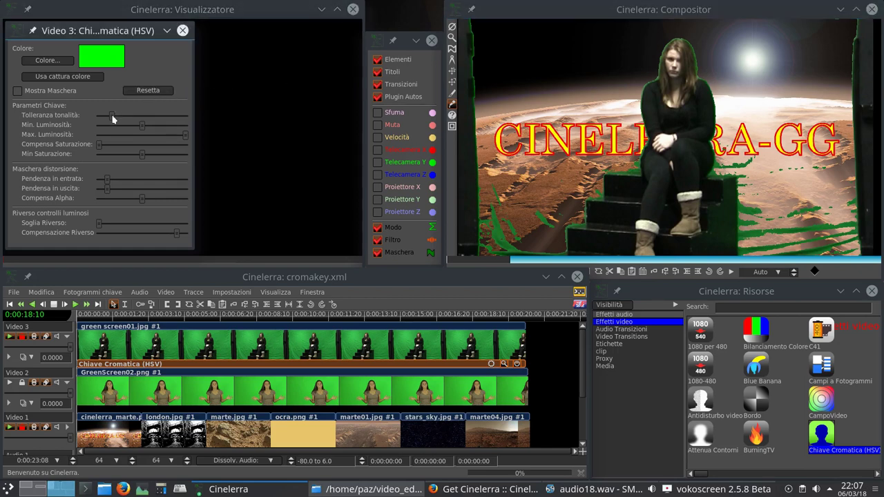
- Set the chroma key's Tolleranza tonalità to about one third of its range and its Min. Luminosità to 14
left_click_drag(111, 117, 96, 122)
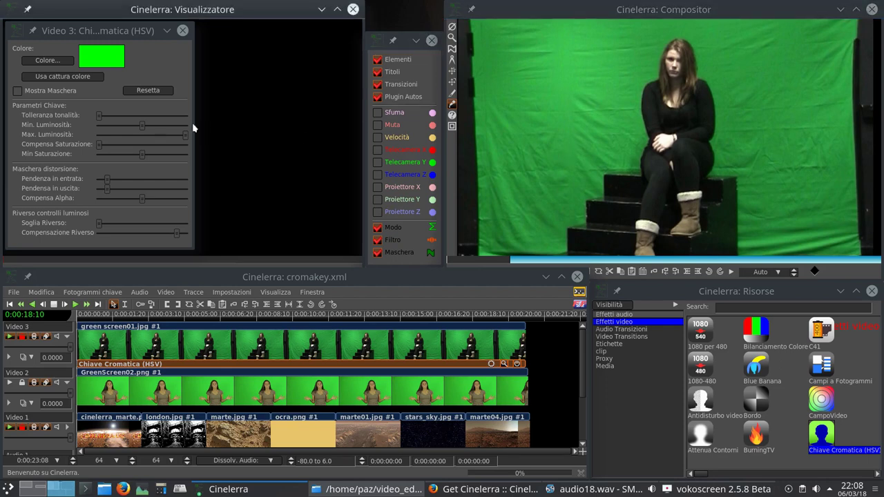
left_click_drag(101, 121, 95, 139)
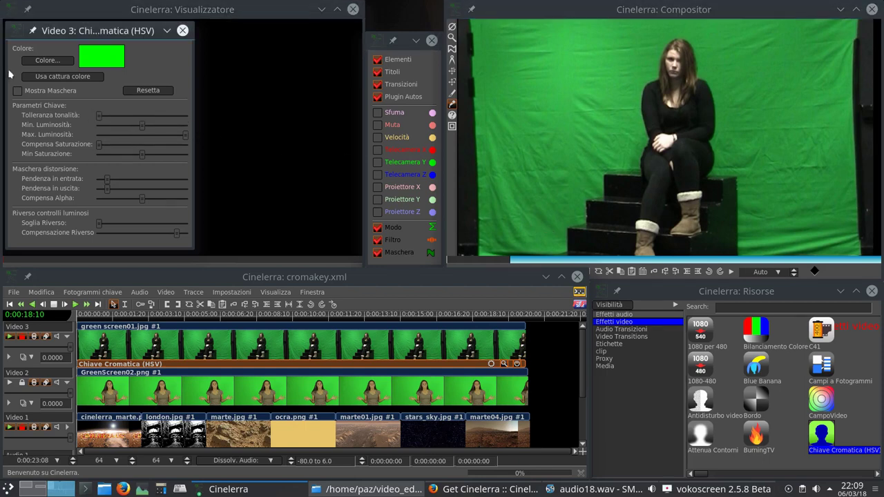
left_click_drag(97, 116, 130, 122)
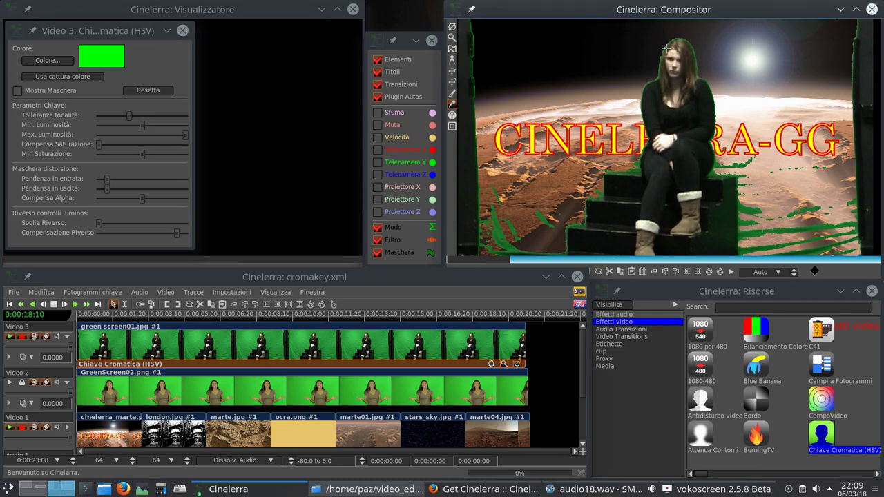
left_click_drag(185, 134, 108, 129)
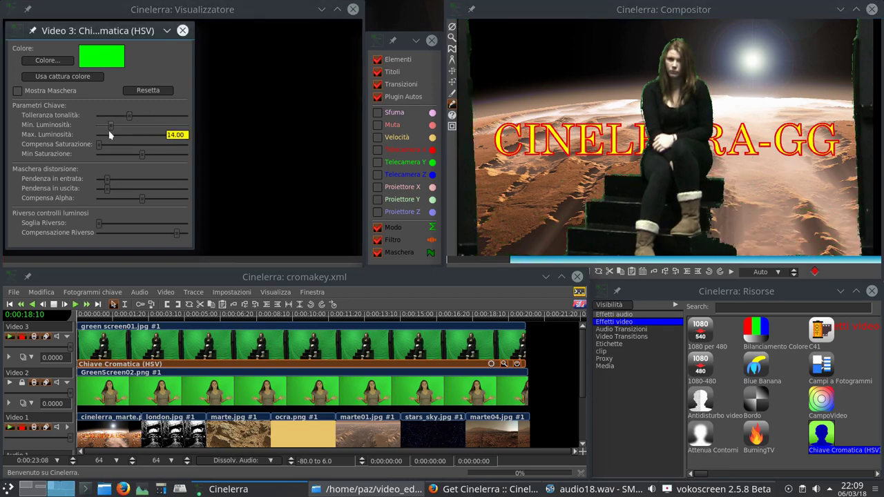
- Try the chroma key with Min. Luminosità at about one third of its range, and reset its parameters
left_click_drag(110, 130, 185, 134)
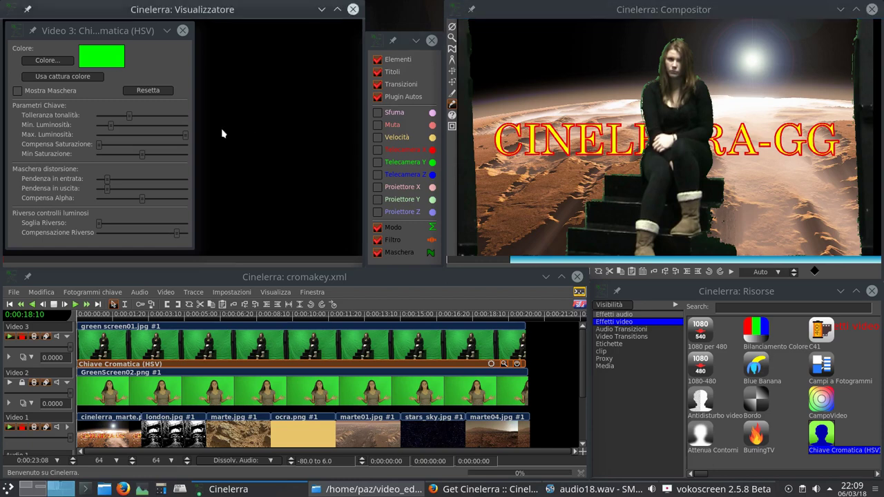
left_click_drag(110, 127, 131, 136)
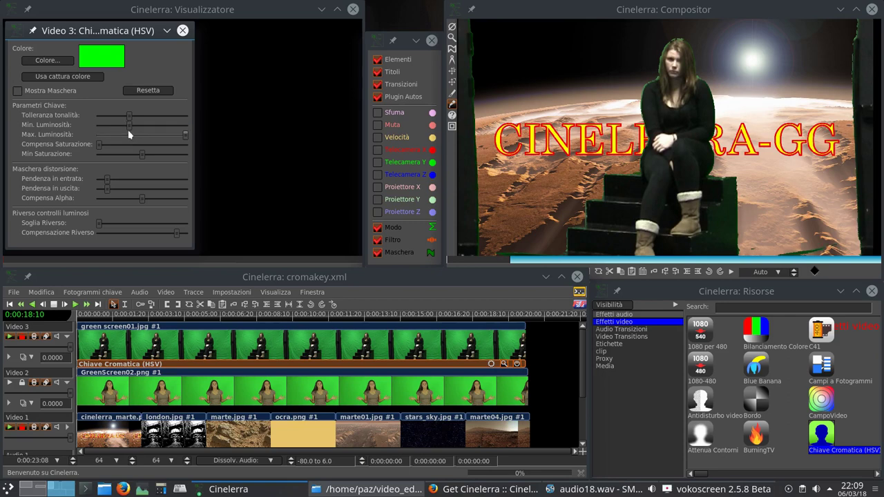
left_click(147, 92)
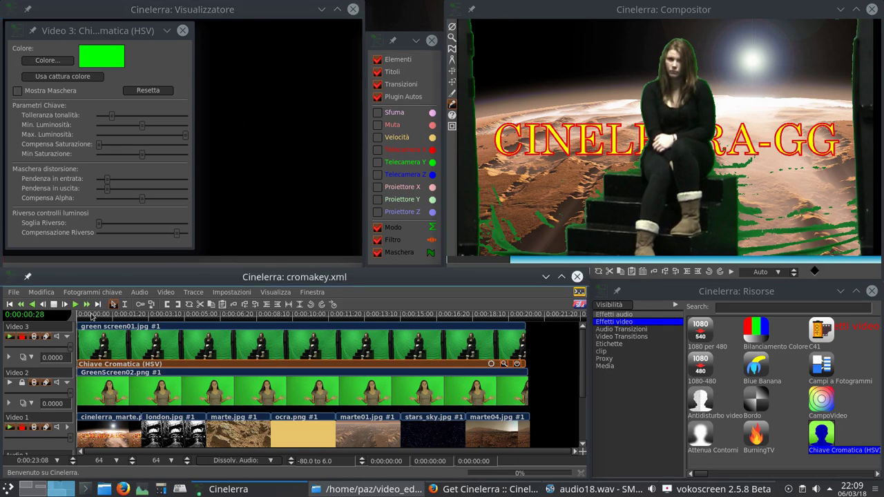
- Move the playhead to 0:00:01:04 and use the captured dark green as the chroma key's colour
left_click(90, 317)
left_click_drag(89, 316, 109, 370)
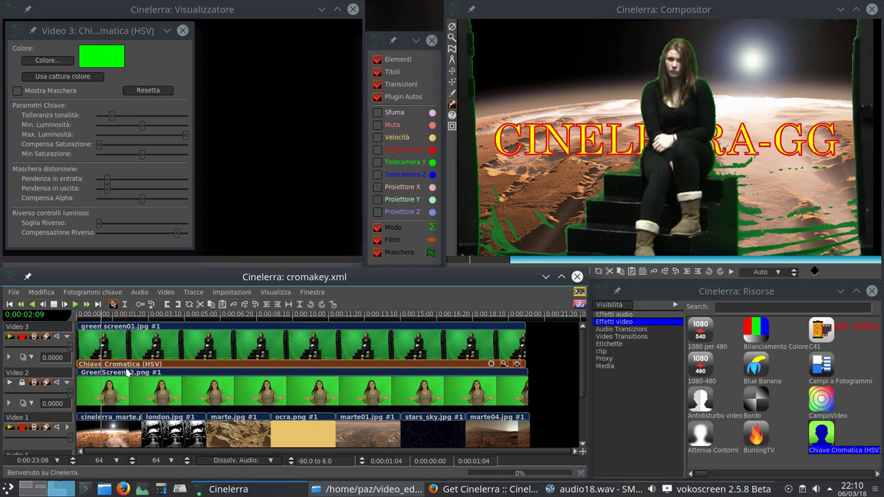
left_click(73, 78)
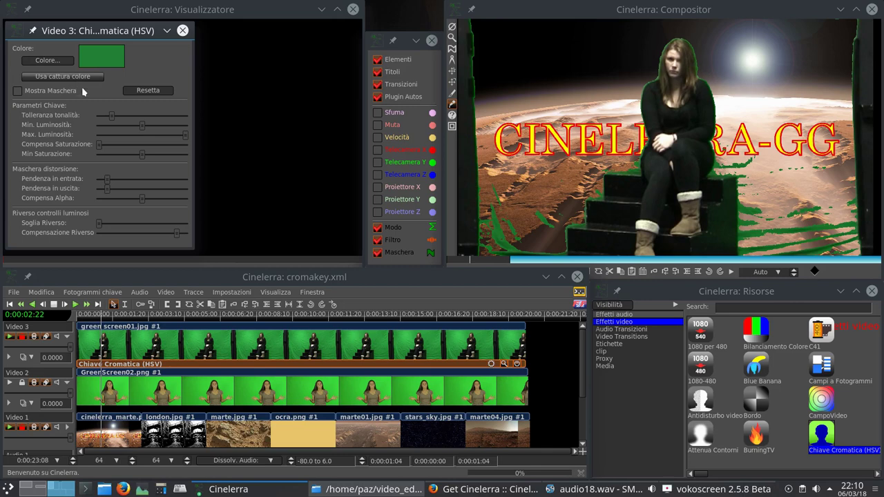
- Set the chroma key's Tolleranza tonalità and Min. Luminosità each to about a quarter of their range
mouse_move(105, 118)
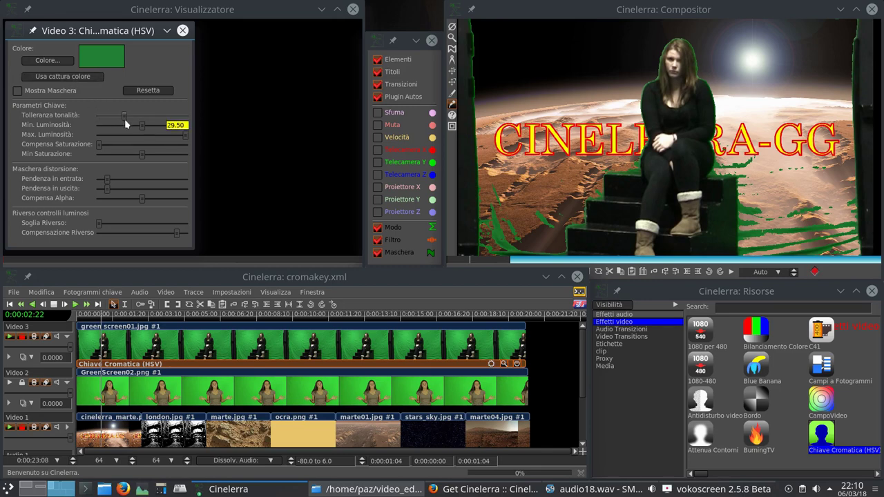
mouse_move(125, 119)
left_mouse_down()
mouse_move(134, 118)
mouse_move(97, 115)
mouse_move(118, 118)
left_mouse_up()
left_click(142, 131)
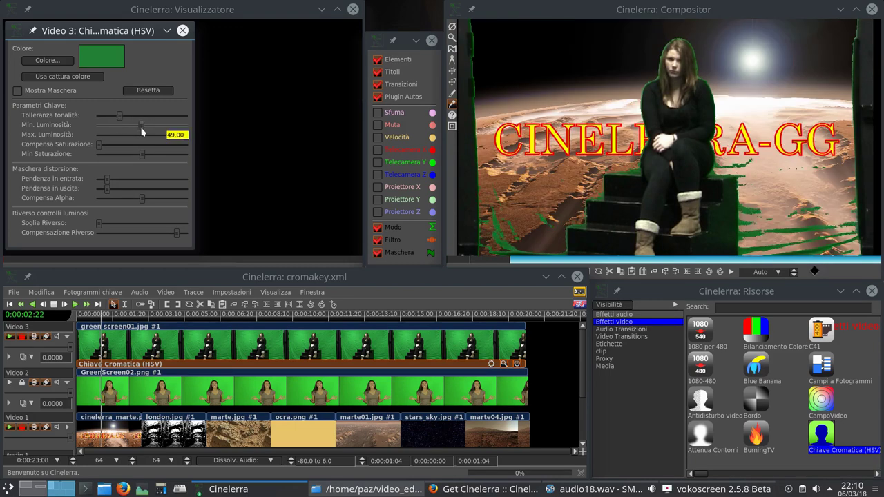
scroll(141, 131, "up", 1)
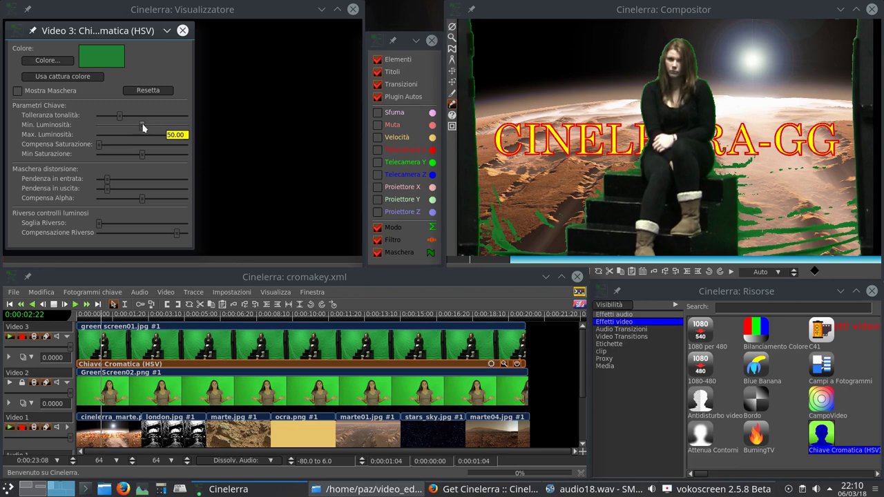
left_click_drag(143, 127, 120, 123)
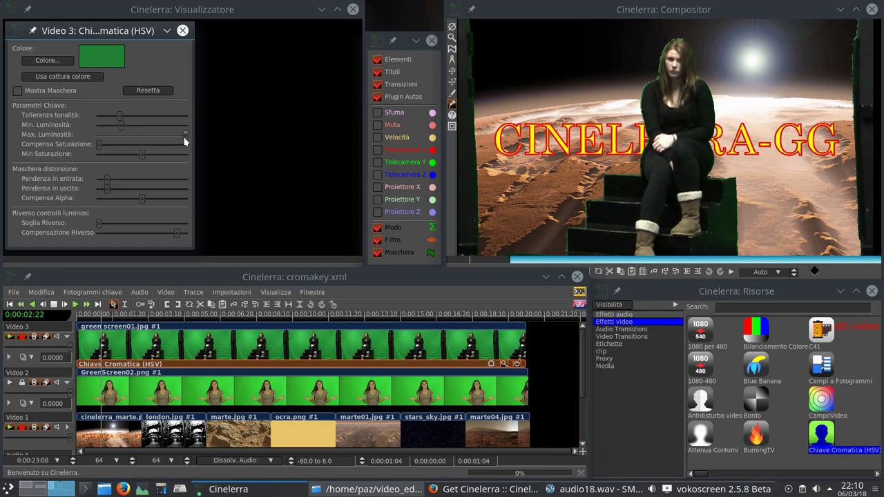
- Lower Max. Luminosità to about 84 and Min Saturazione to about 41, keeping Compensa Saturazione at its minimum
left_click_drag(184, 141, 170, 140)
mouse_move(100, 146)
left_mouse_down()
mouse_move(110, 144)
mouse_move(90, 142)
left_mouse_up()
mouse_move(143, 157)
mouse_move(143, 156)
left_mouse_down()
mouse_move(158, 156)
mouse_move(127, 148)
left_mouse_up()
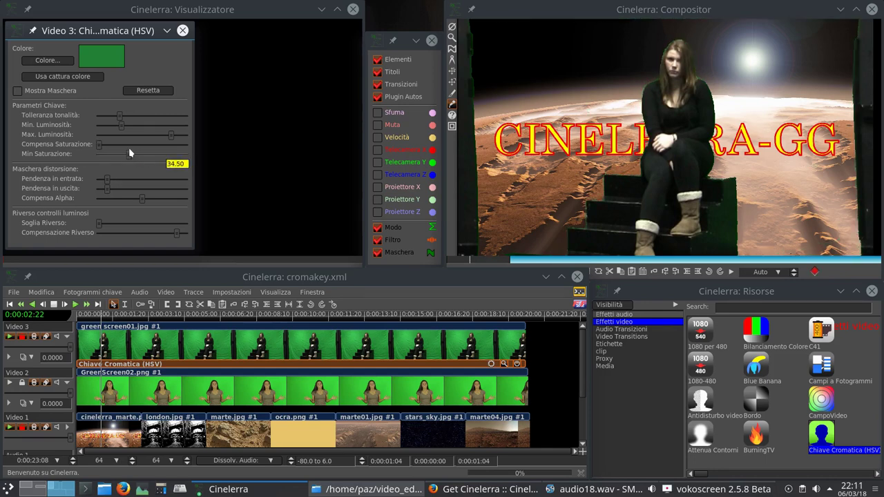
left_click_drag(130, 150, 136, 154)
left_click_drag(135, 153, 134, 154)
- Raise Pendenza in entrata slightly and lower Pendensa in uscita slightly, and inspect the woman's outline at 150% zoom
mouse_move(107, 181)
left_mouse_down()
mouse_move(125, 181)
mouse_move(97, 175)
mouse_move(116, 182)
mouse_move(109, 192)
mouse_move(129, 192)
mouse_move(105, 190)
left_mouse_up()
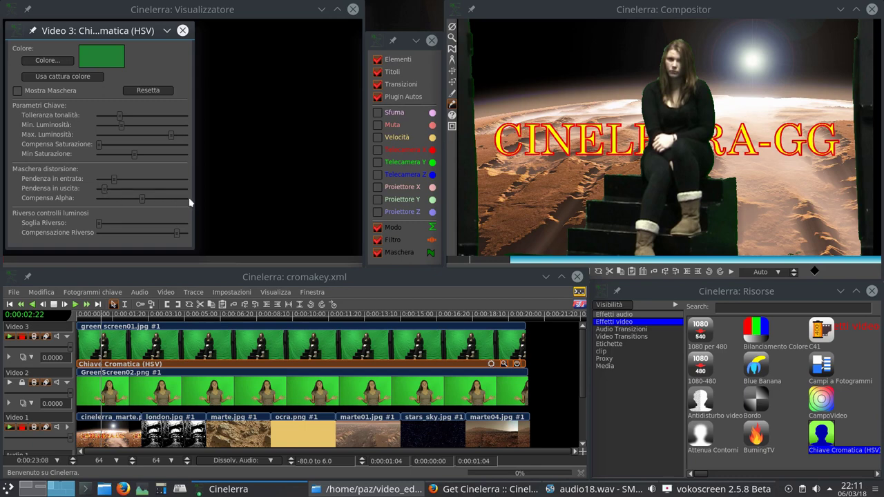
left_click(452, 38)
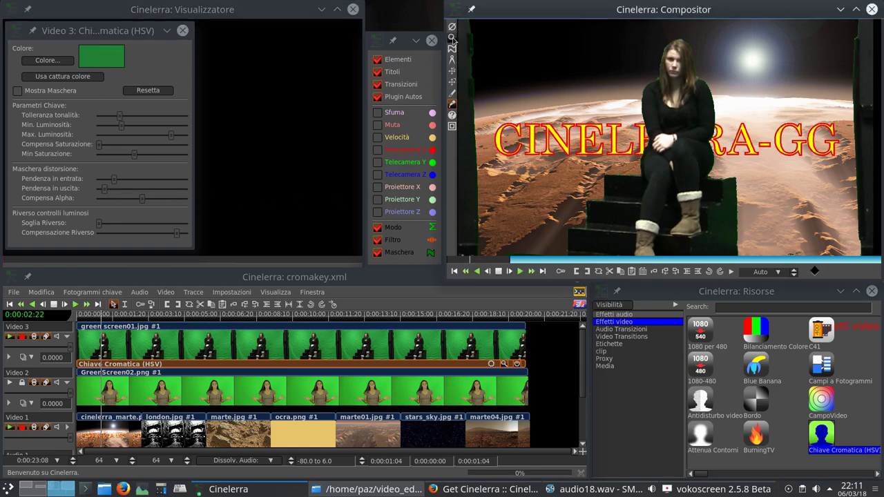
left_click(643, 106)
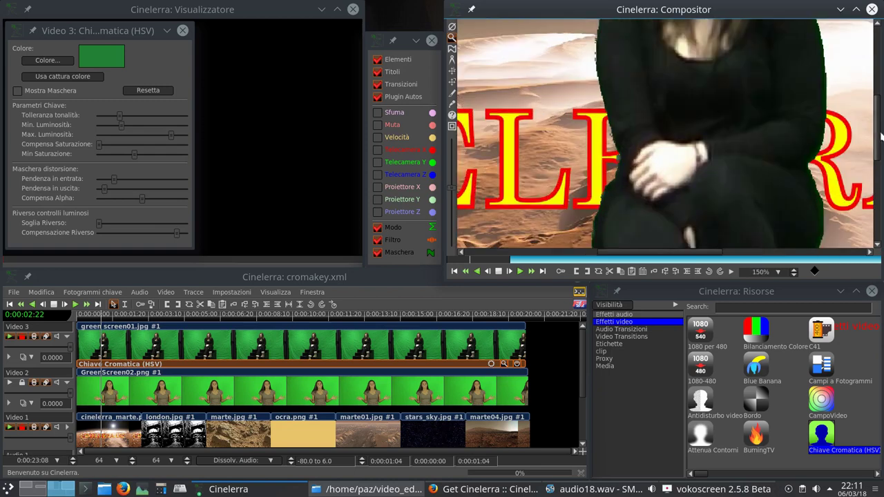
scroll(878, 138, "up", 5)
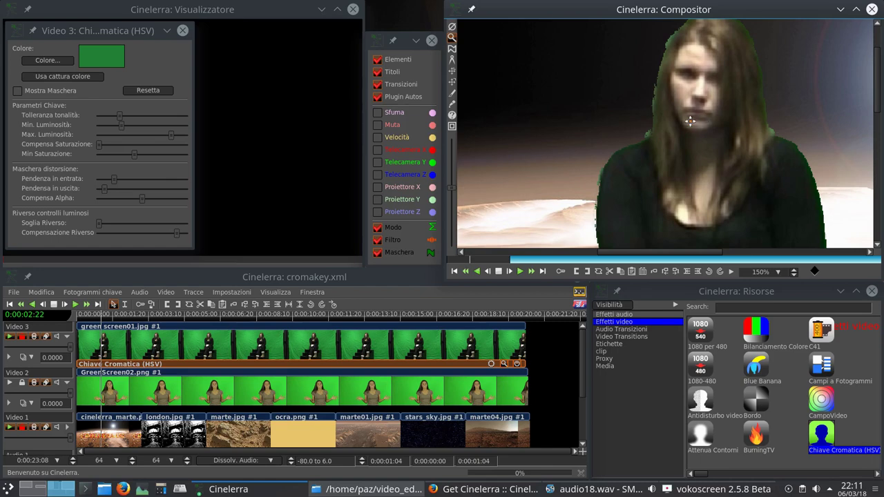
- Compare high and minimum Soglia Riverso, set it to about an eighth of its range, and close the chroma key settings
mouse_move(116, 181)
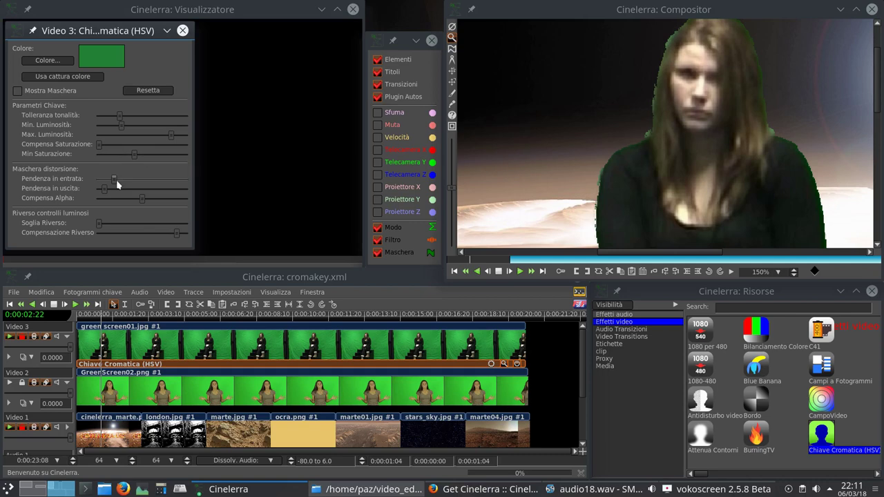
left_click_drag(100, 229, 172, 254)
right_click(671, 150)
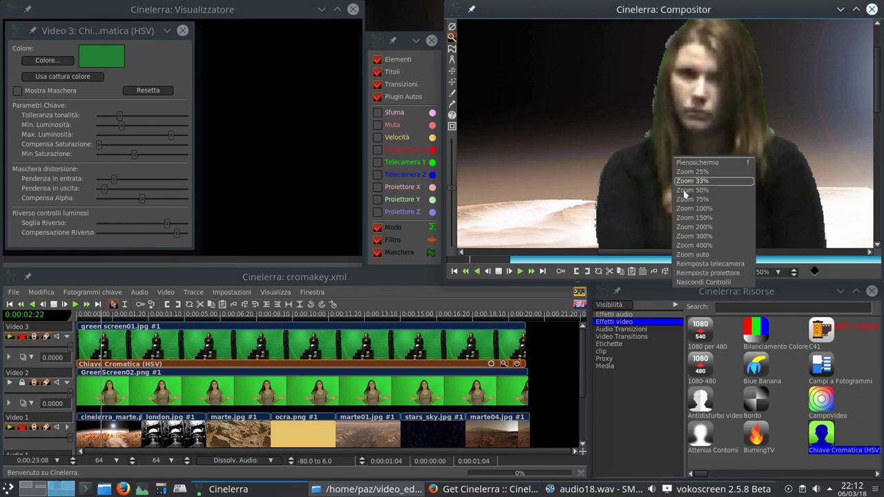
left_click(694, 254)
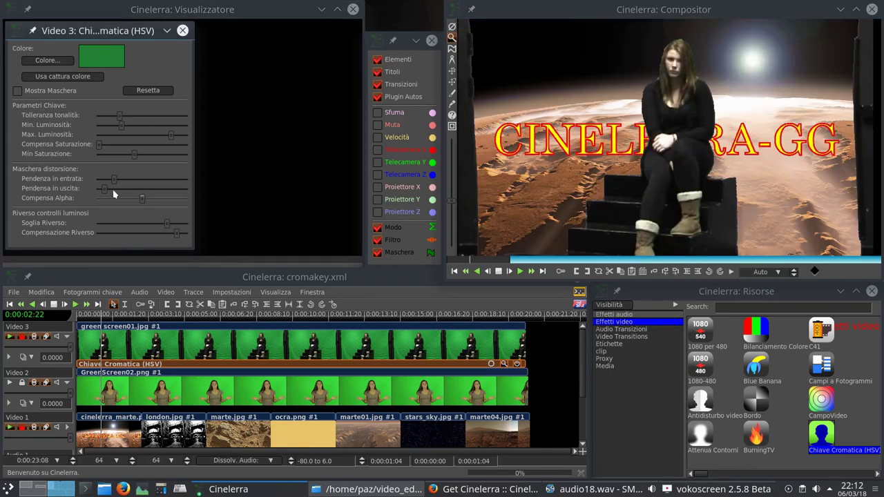
left_click_drag(168, 228, 75, 228)
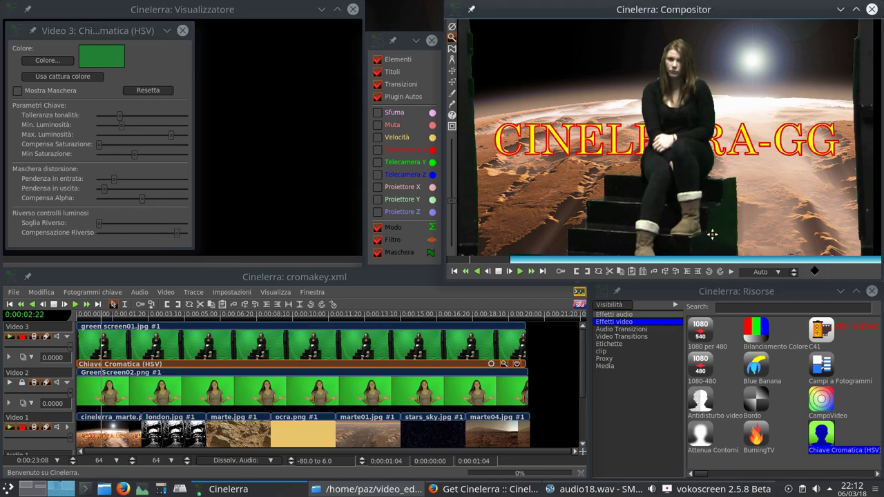
mouse_move(100, 228)
left_mouse_down()
mouse_move(127, 229)
mouse_move(84, 219)
mouse_move(115, 231)
left_mouse_up()
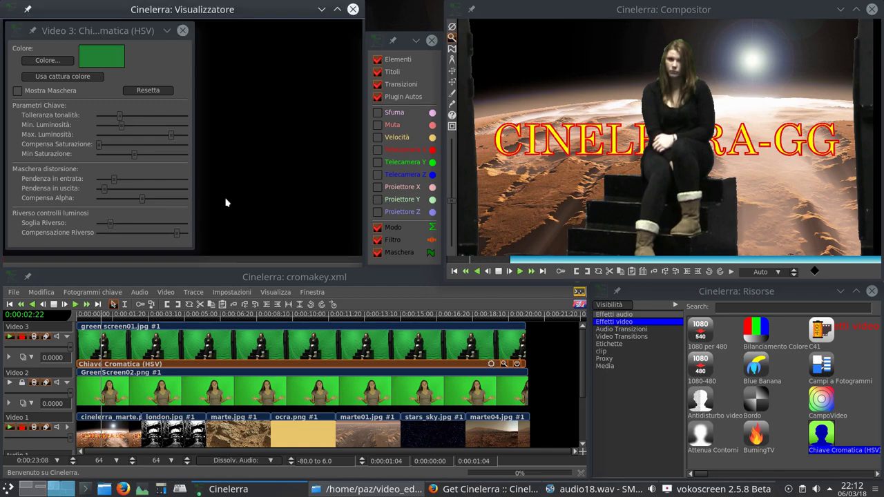
left_click(182, 30)
- Search the video effects for "sf" and apply Sfoca to the green screen01.jpg clip on Video 3
left_click(723, 305)
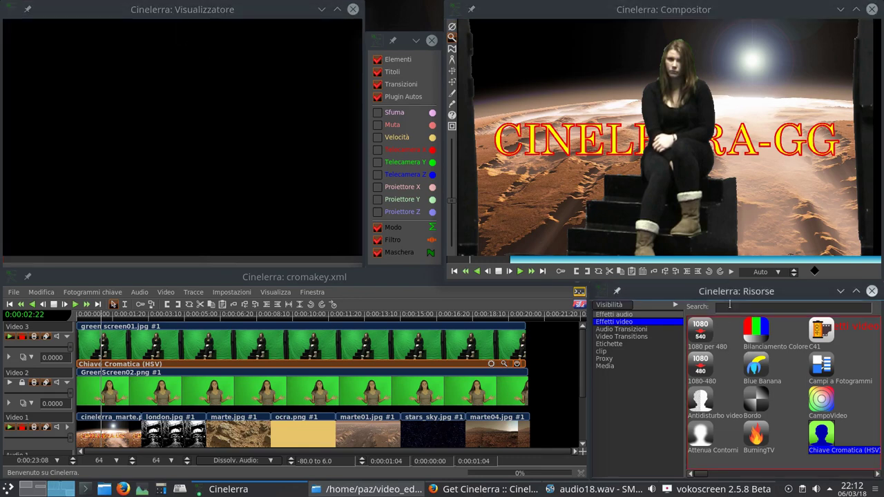
type("sf")
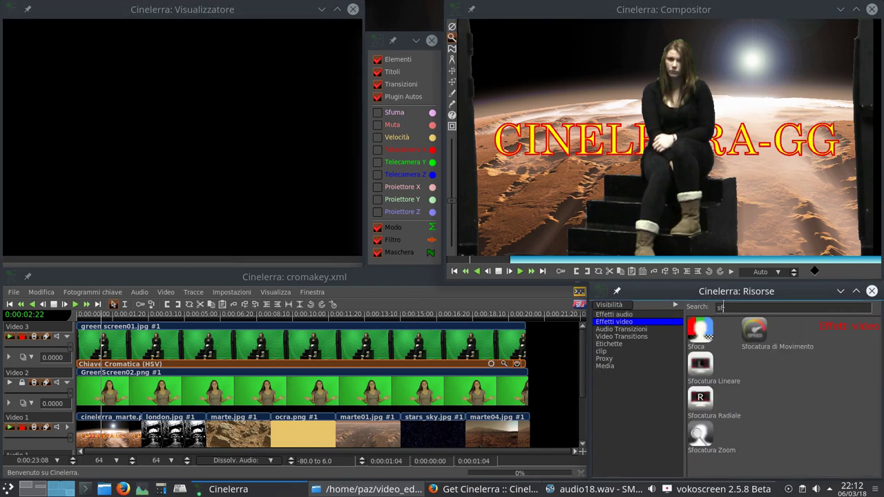
left_click_drag(700, 330, 425, 344)
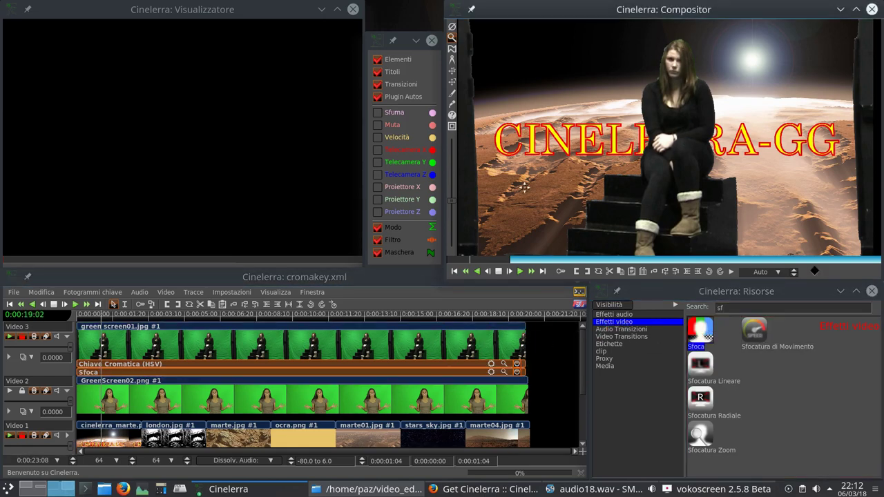
- Set the Raggio of the Sfoca effect on Video 3 to 2 and close its settings
left_click(503, 372)
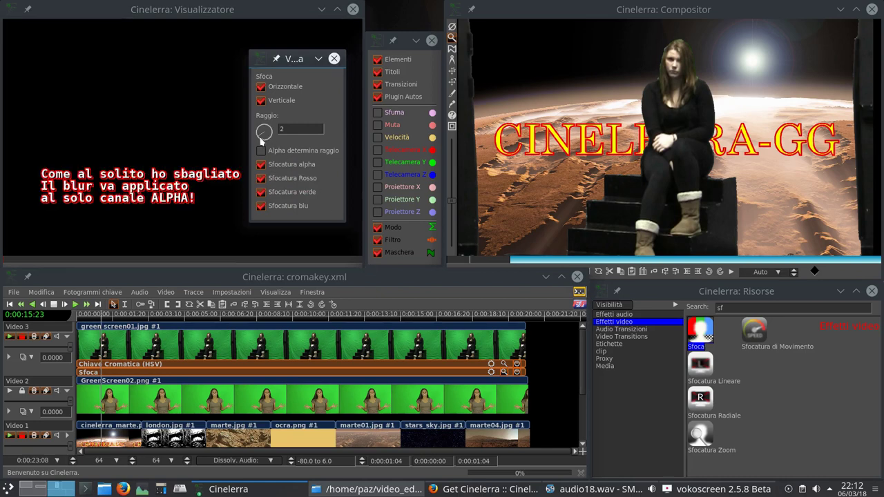
mouse_move(259, 139)
left_mouse_down()
mouse_move(259, 120)
mouse_move(260, 137)
left_mouse_up()
left_click(334, 59)
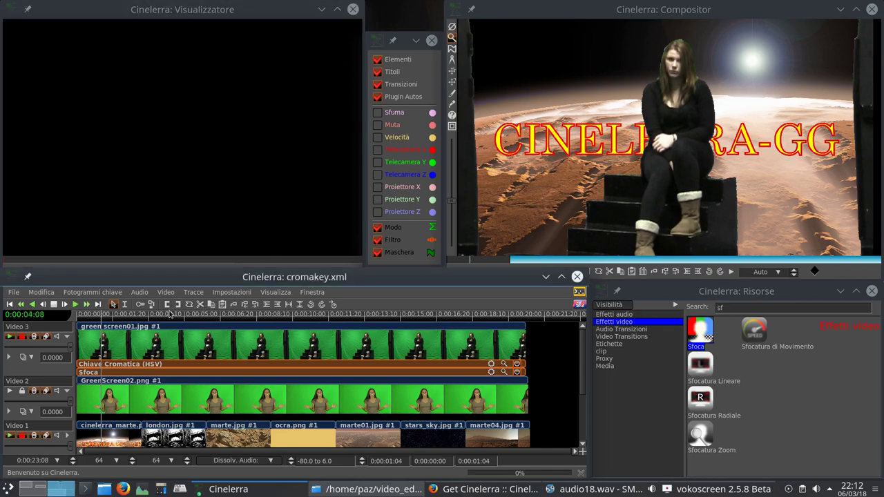
- Examine the keyed woman over each of the different background images along the Video 1 track
left_click(169, 315)
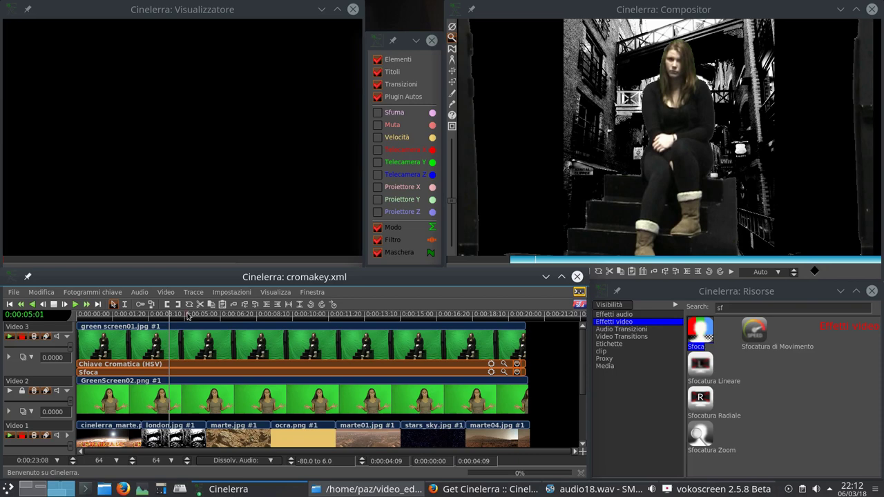
left_click(245, 316)
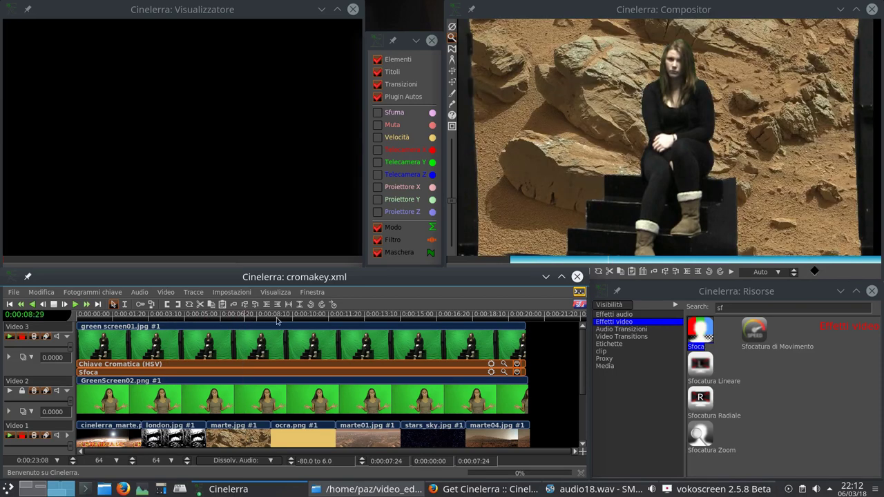
left_click(307, 317)
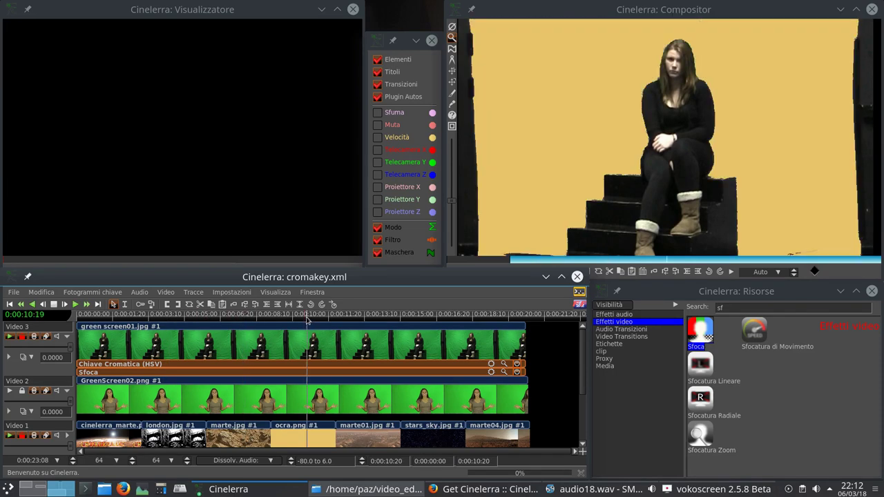
left_click(369, 317)
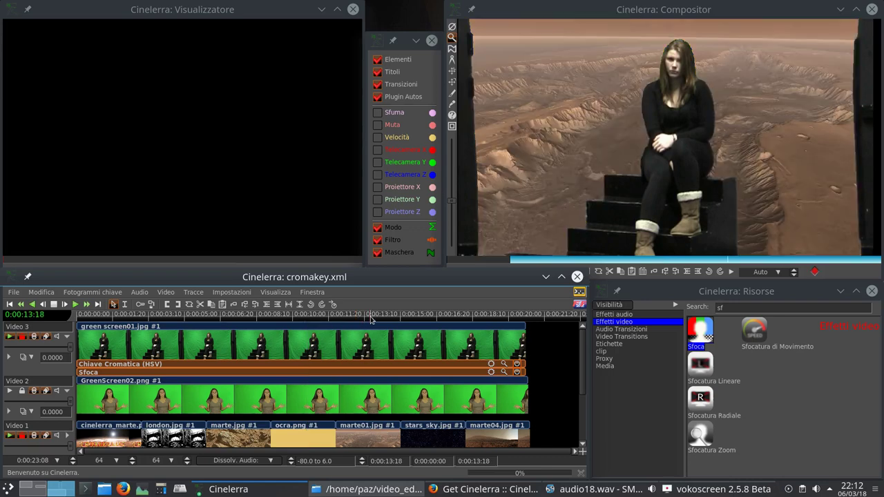
left_click(428, 318)
left_click(496, 318)
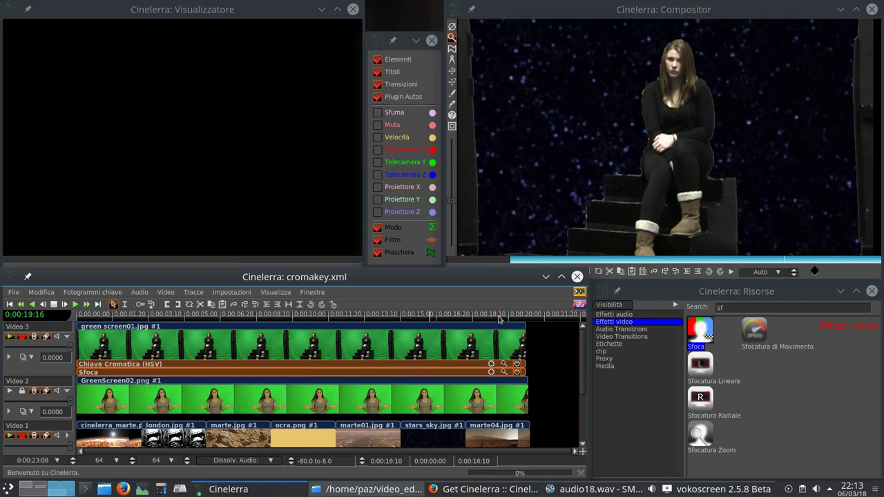
left_click(498, 318)
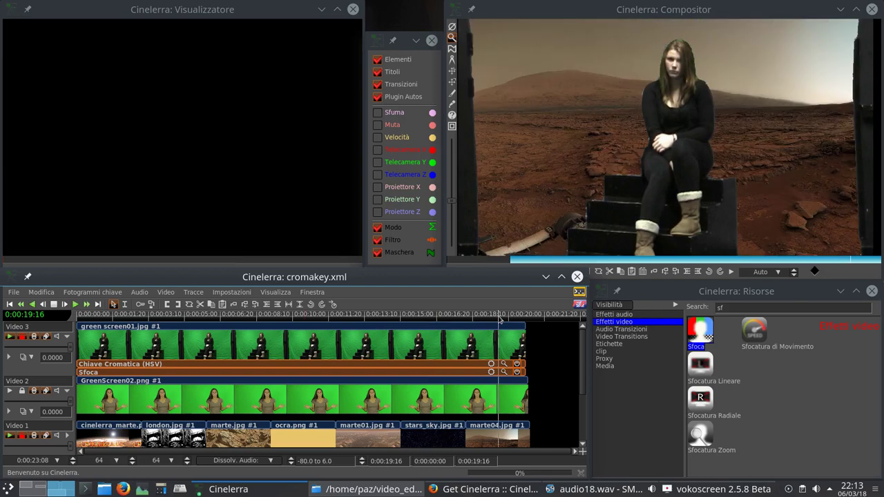
left_click(380, 315)
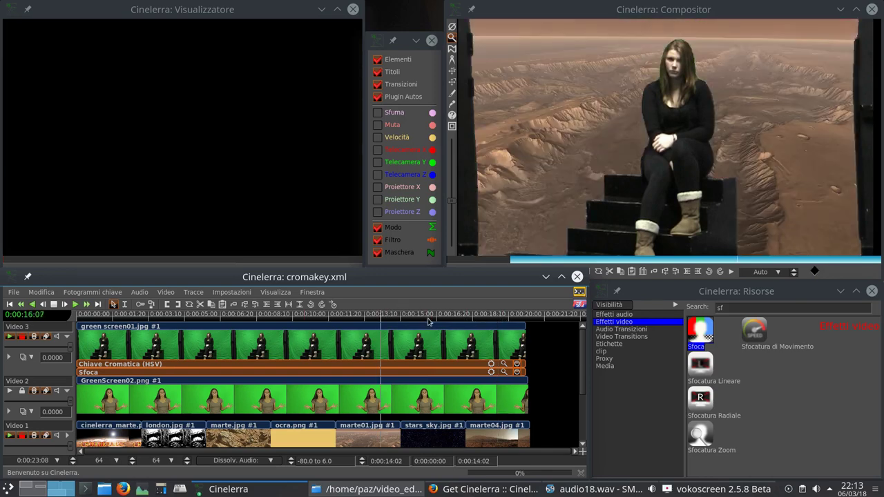
left_click(428, 316)
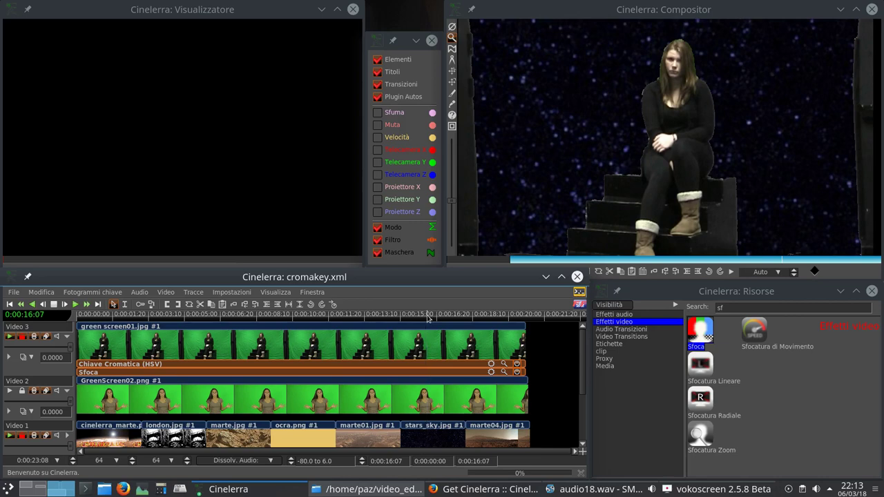
left_click(702, 102)
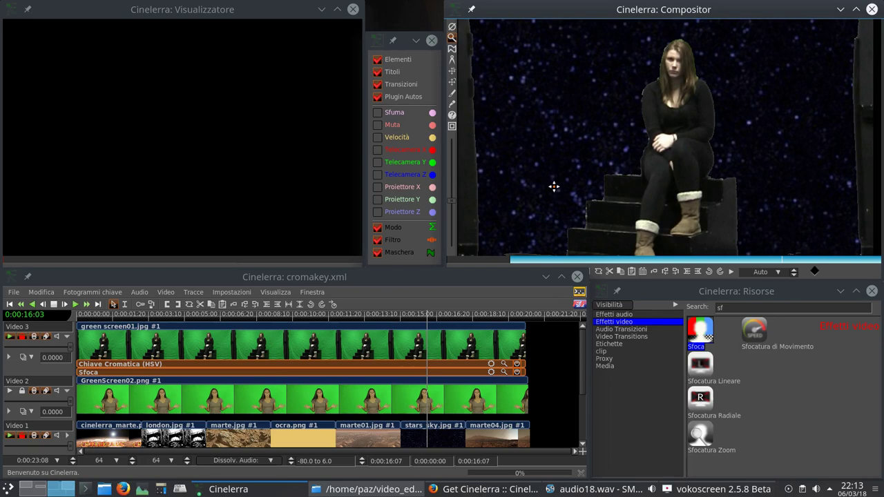
- Clear the "sf" search so the full video effects library is listed
left_click(720, 307)
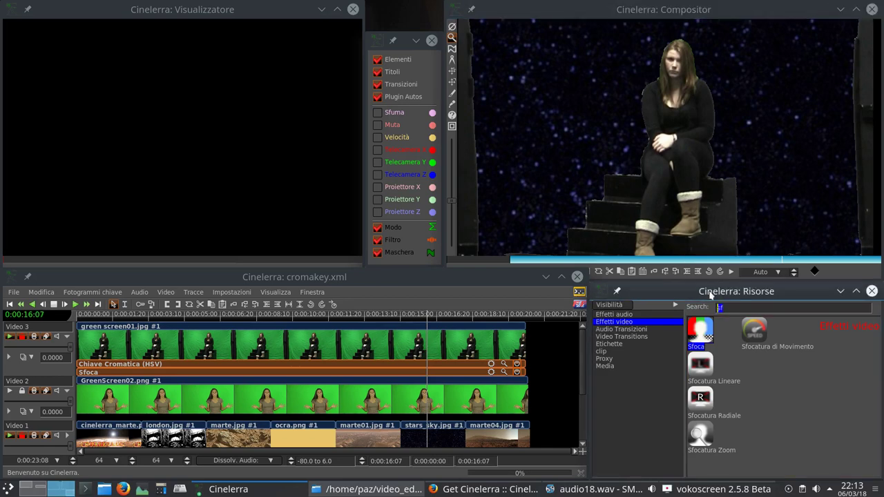
key("BackSpace")
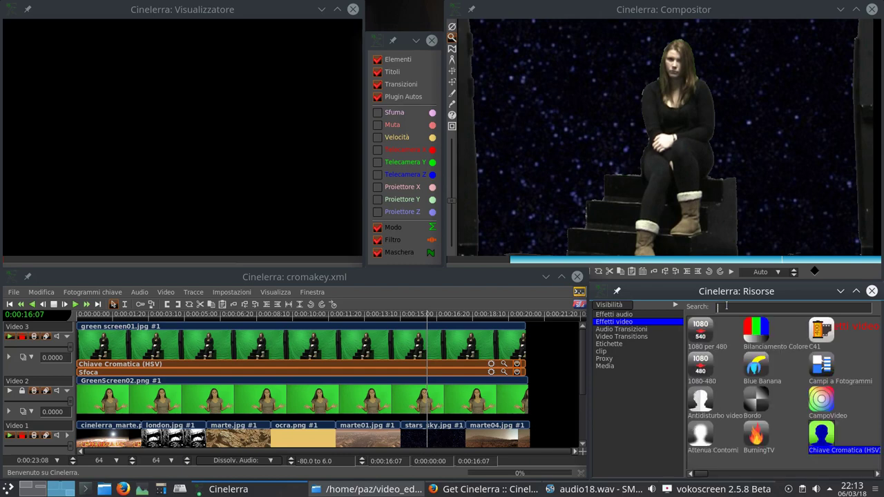
- Examine the color effects in the video effects library, including Bilanciamento Colore, Color 3 Way and F_colorlevels
left_click(766, 347)
scroll(705, 477, "down", 3)
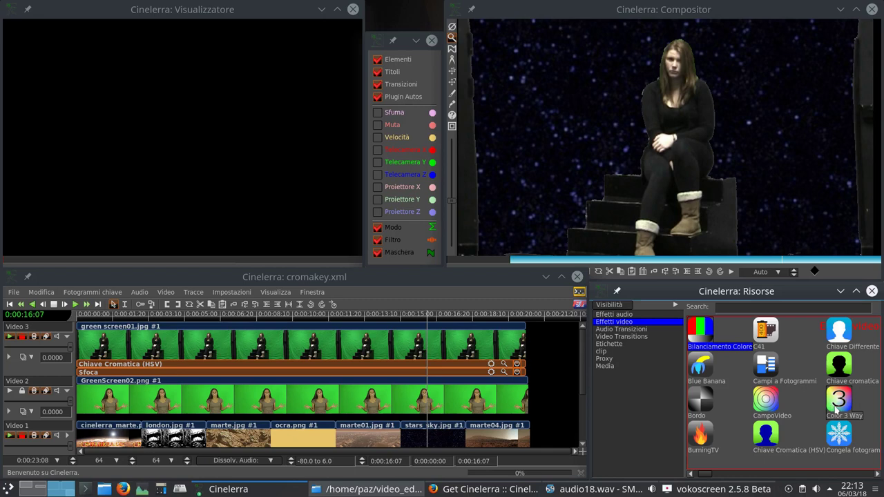
left_click(836, 406)
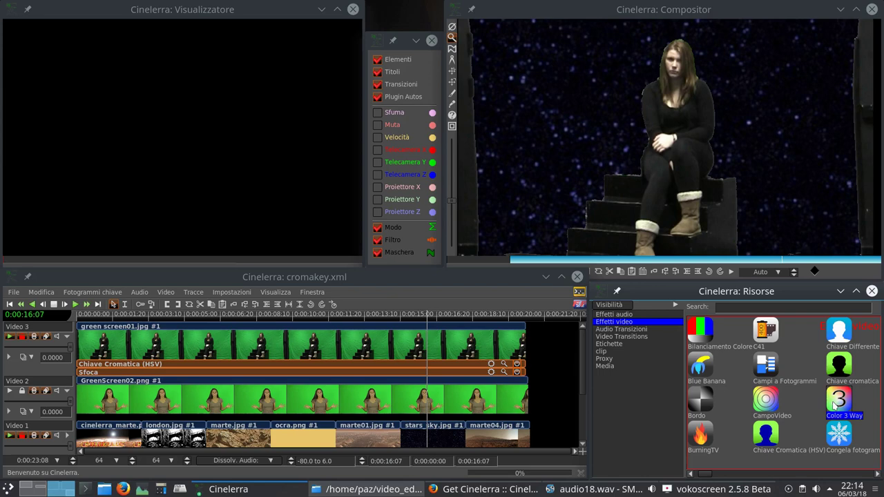
left_click(703, 337)
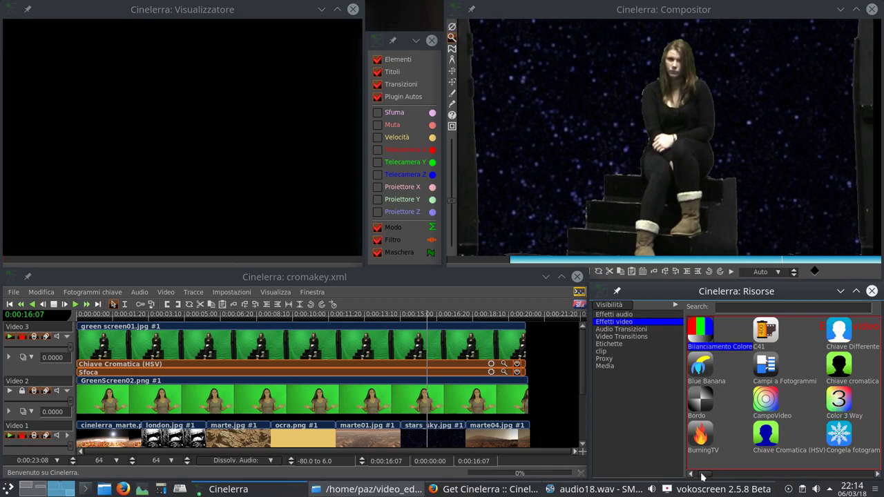
left_click_drag(704, 475, 737, 481)
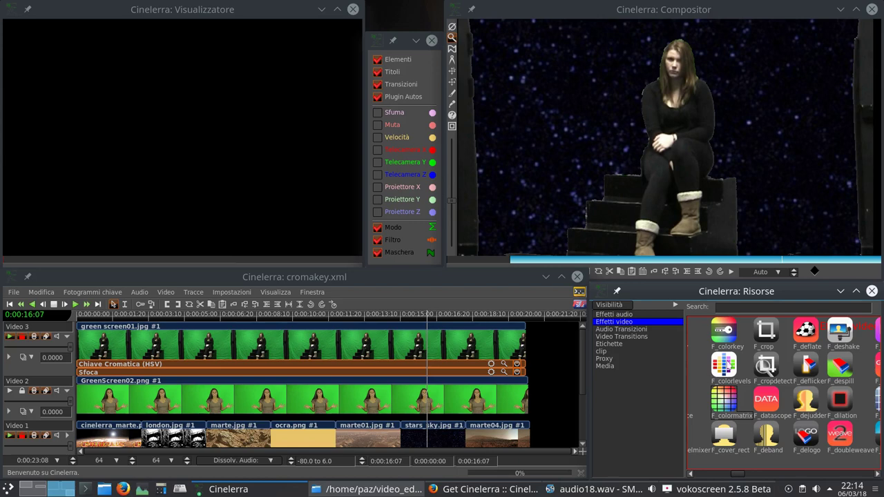
left_click(723, 365)
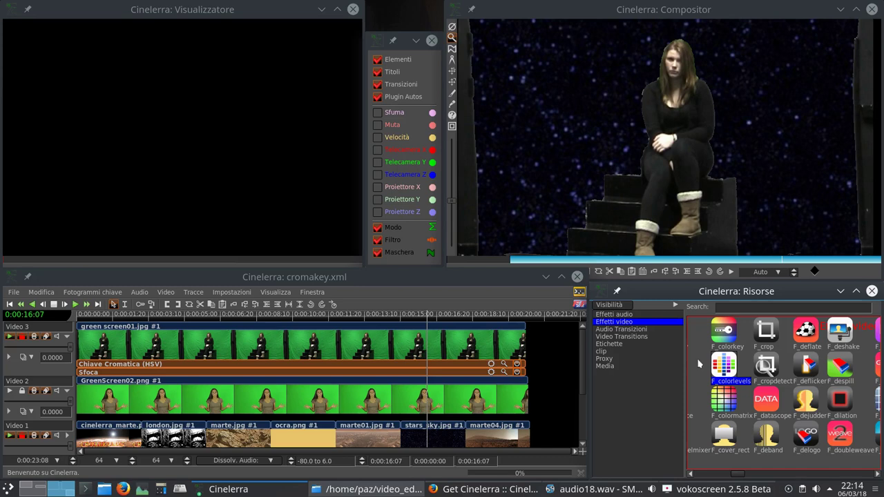
left_click(522, 438)
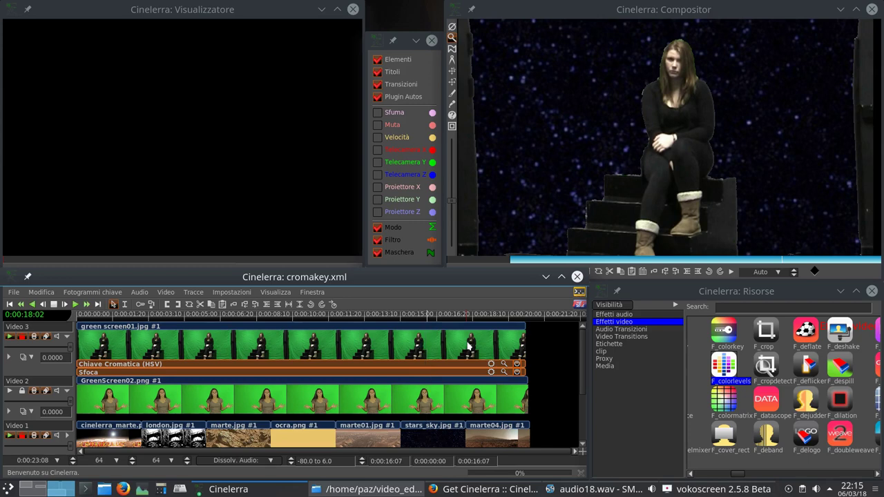
left_click(551, 224)
- Switch to Firefox and view the Natron and Blender home pages, closing each one's tab to reach the Get Cinelerra page
left_click(456, 492)
left_click(24, 26)
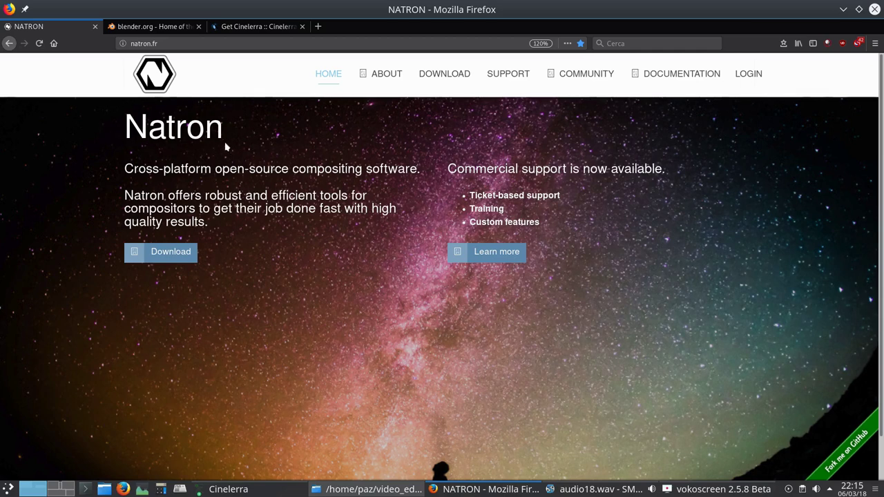
left_click(95, 27)
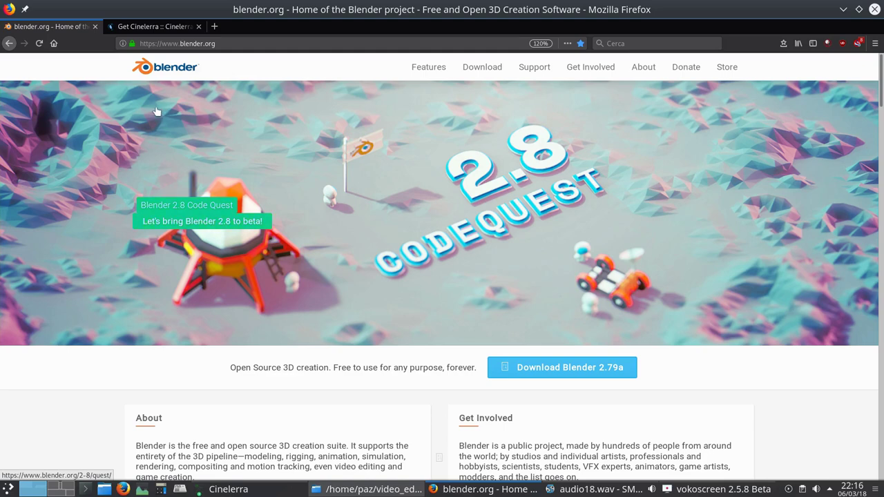
left_click(94, 26)
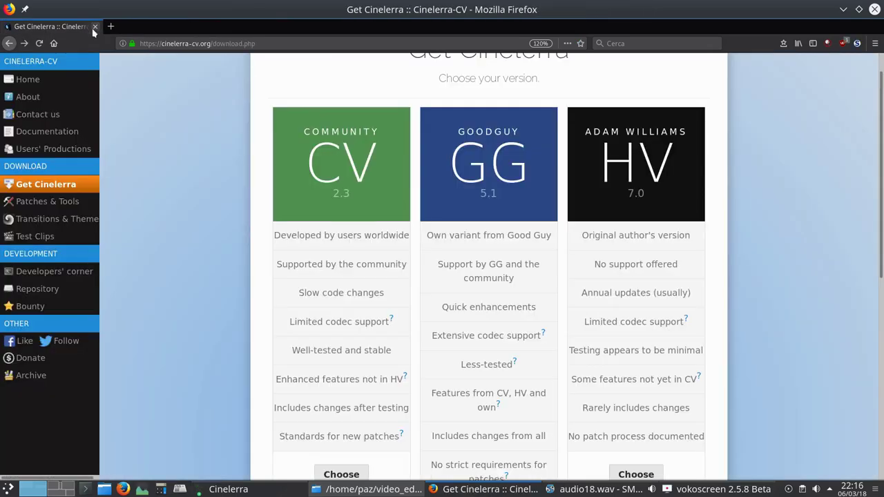